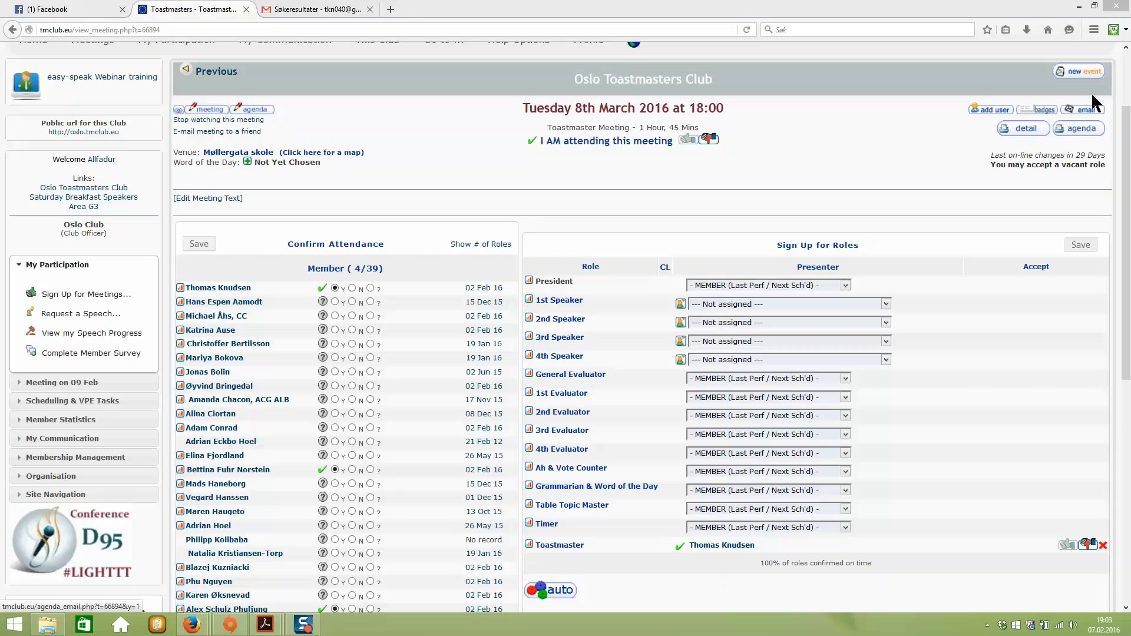
- Open the 8th March 2016 meeting's agenda e-mail page and examine its subject, first message and follow-up e-mail sections
{"action": "left_click", "coordinate": [1084, 112]}
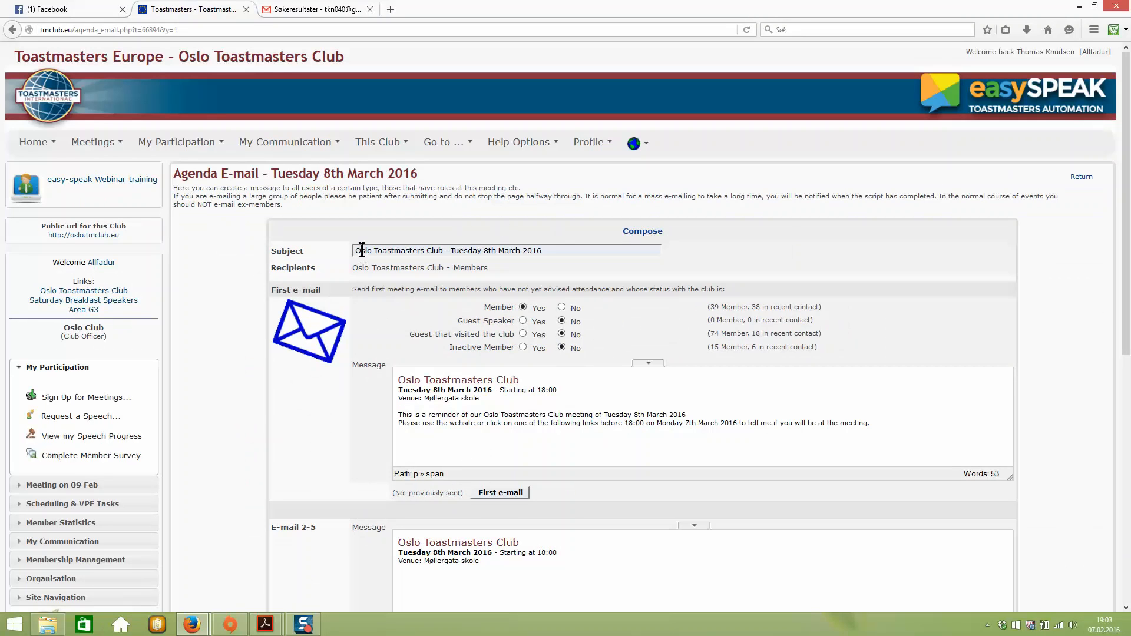
{"action": "left_click_drag", "start_coordinate": [360, 250], "coordinate": [558, 246]}
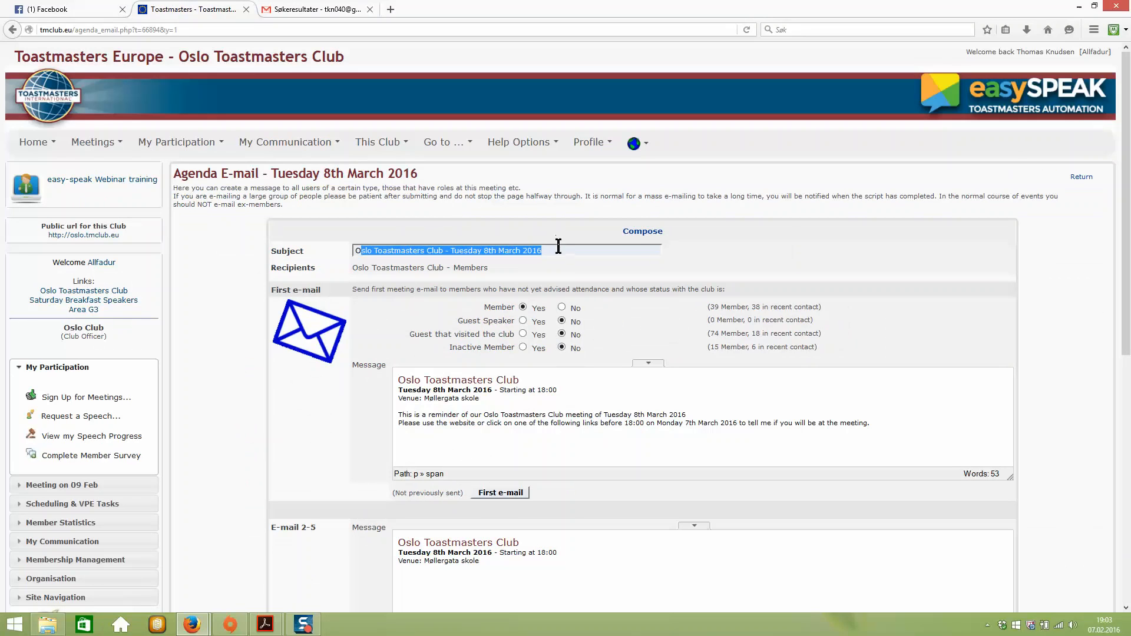
{"action": "left_click", "coordinate": [558, 248]}
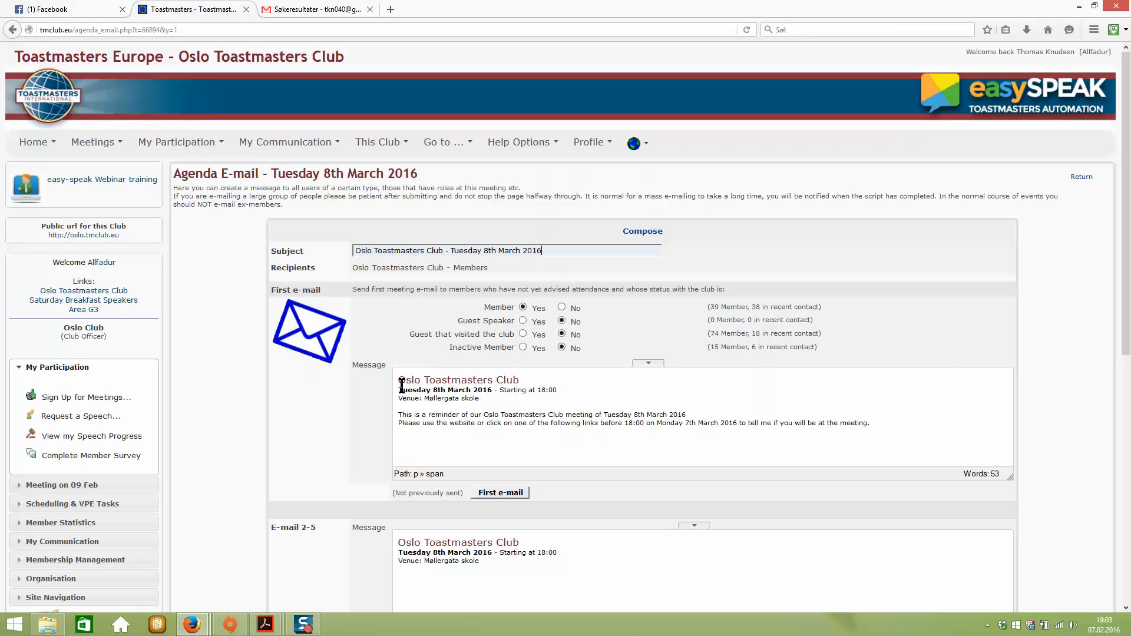
{"action": "left_click_drag", "start_coordinate": [410, 399], "coordinate": [469, 400]}
{"action": "left_click_drag", "start_coordinate": [555, 386], "coordinate": [421, 389]}
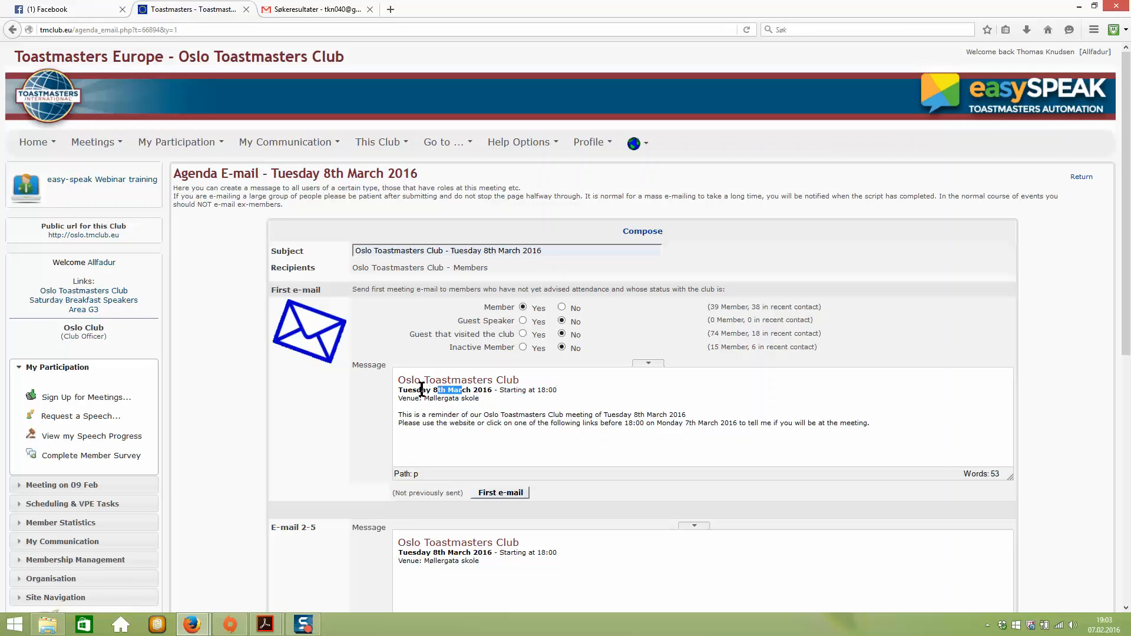
{"action": "left_click", "coordinate": [398, 415]}
{"action": "left_click", "coordinate": [880, 425]}
{"action": "scroll", "coordinate": [872, 430], "scroll_direction": "down", "scroll_amount": 6}
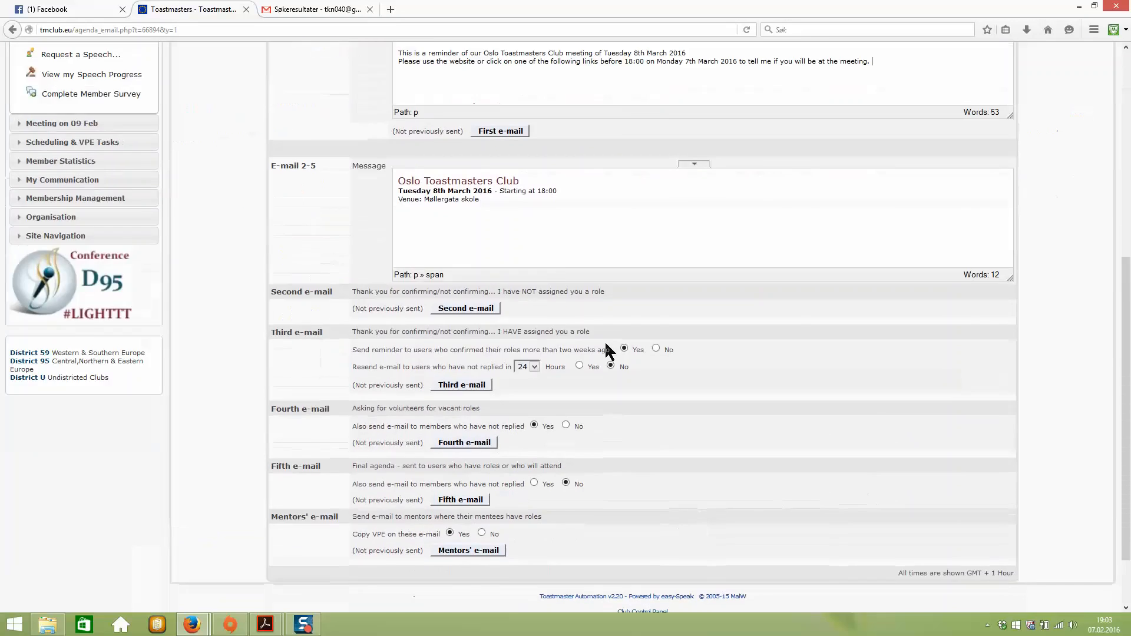
- Add "For this meeting, we will have a very special guest doing an intersting speech about Tax Avoidance, I think you'd learn alot" below the first e-mail's text
{"action": "scroll", "coordinate": [609, 351], "scroll_direction": "up", "scroll_amount": 4}
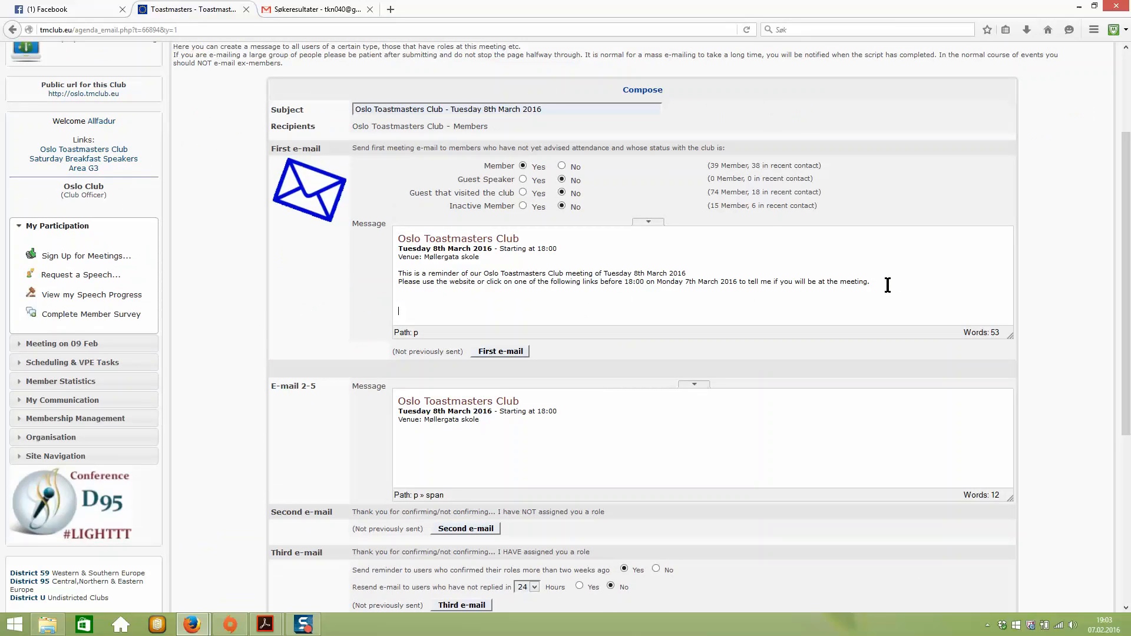
{"action": "type", "text": "For this meeting, we will have a very special guest"}
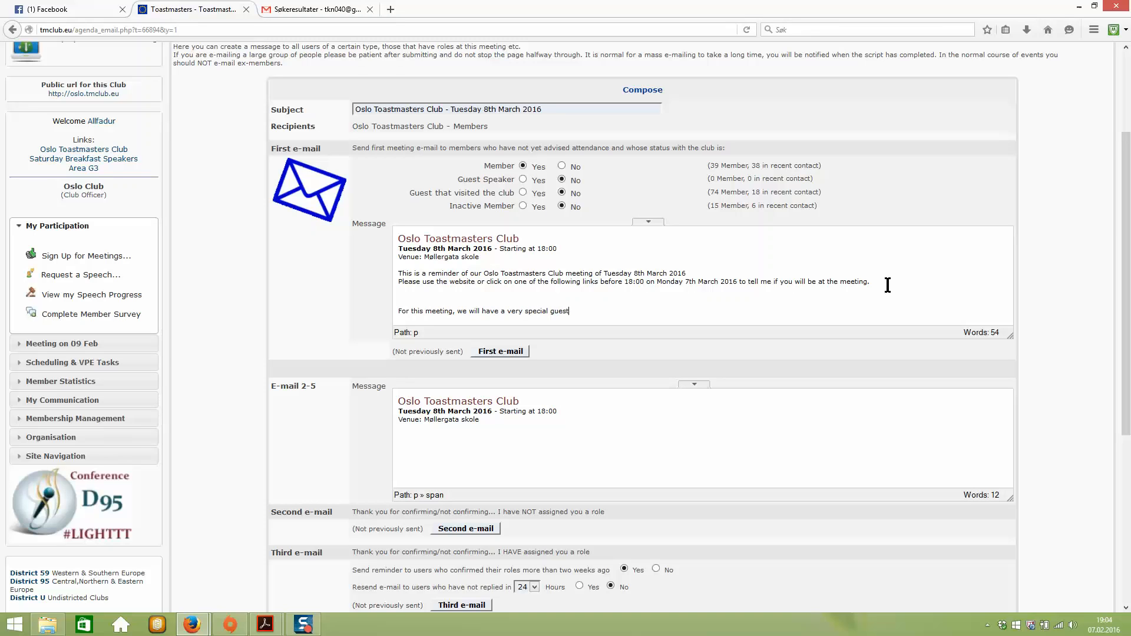
{"action": "type", "text": "doing an intersting speech about Tax Avoidance"}
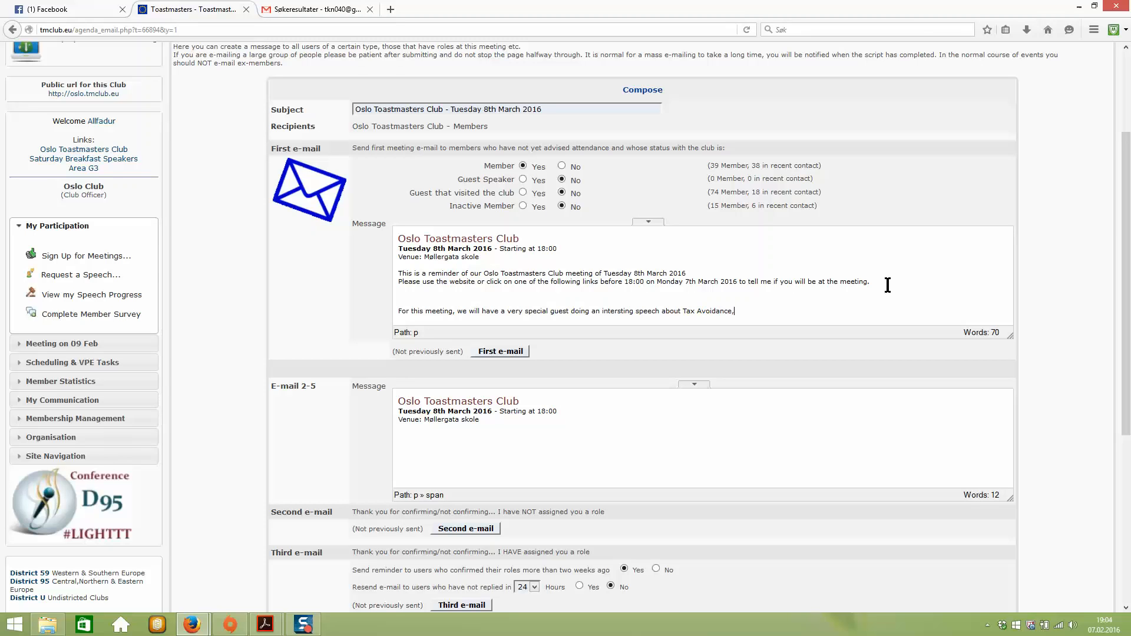
{"action": "type", "text": ", I think you'd learn alot"}
{"action": "left_click_drag", "start_coordinate": [819, 314], "coordinate": [403, 302]}
{"action": "left_click", "coordinate": [403, 302]}
{"action": "key", "text": "BackSpace"}
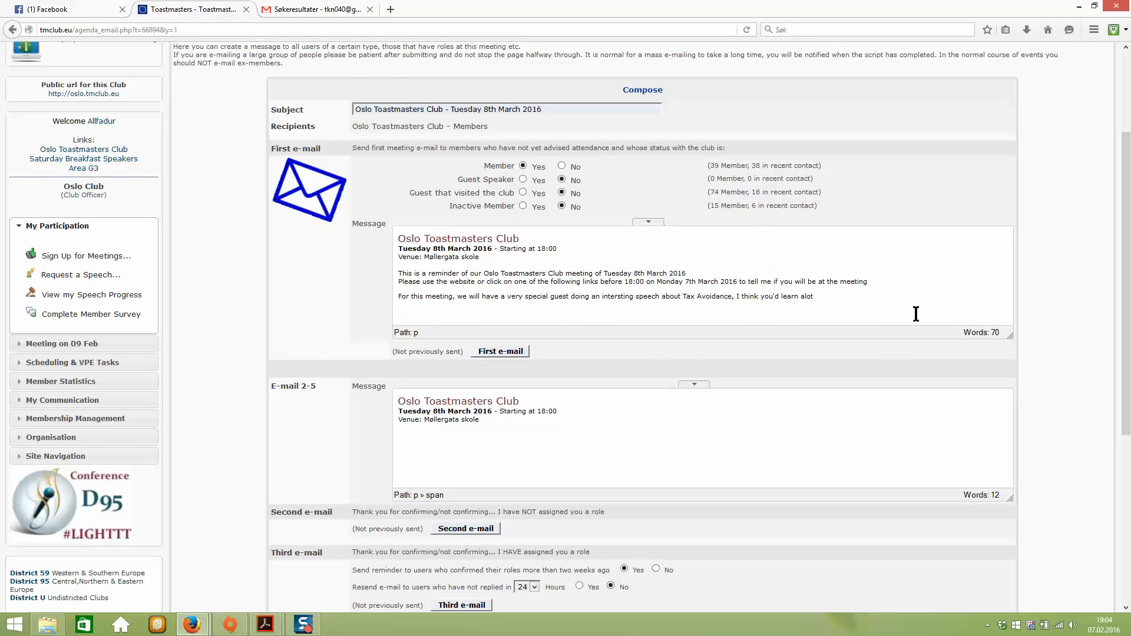
- Delete the special guest sentence from the first e-mail's message and return to the meeting page
{"action": "left_click_drag", "start_coordinate": [795, 296], "coordinate": [385, 300]}
{"action": "key", "text": "BackSpace"}
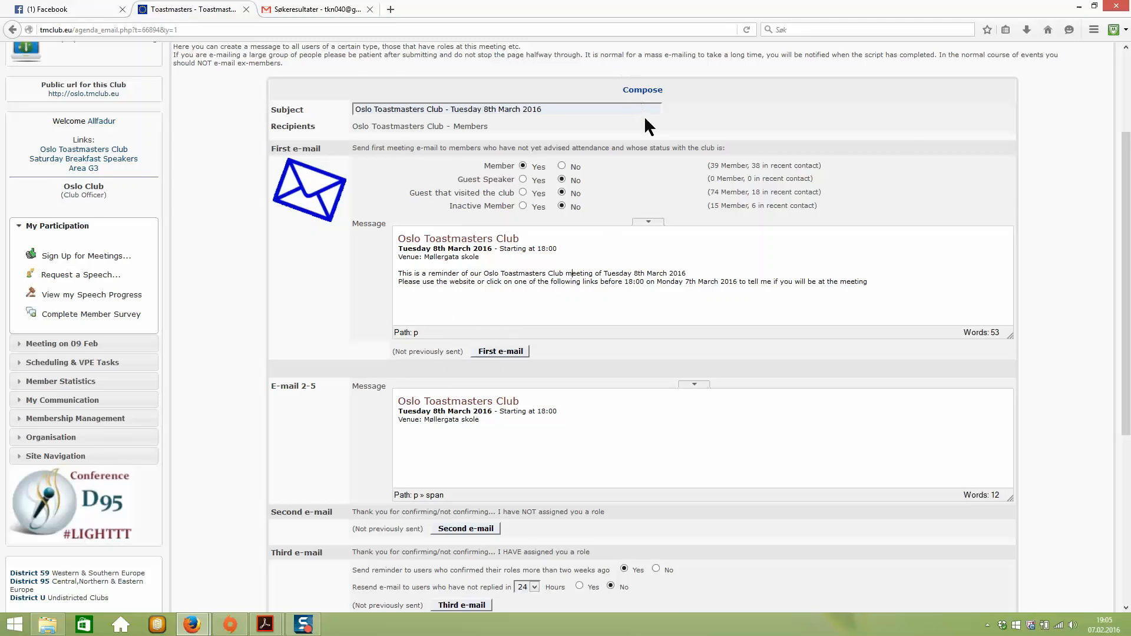
{"action": "scroll", "coordinate": [905, 145], "scroll_direction": "up", "scroll_amount": 4}
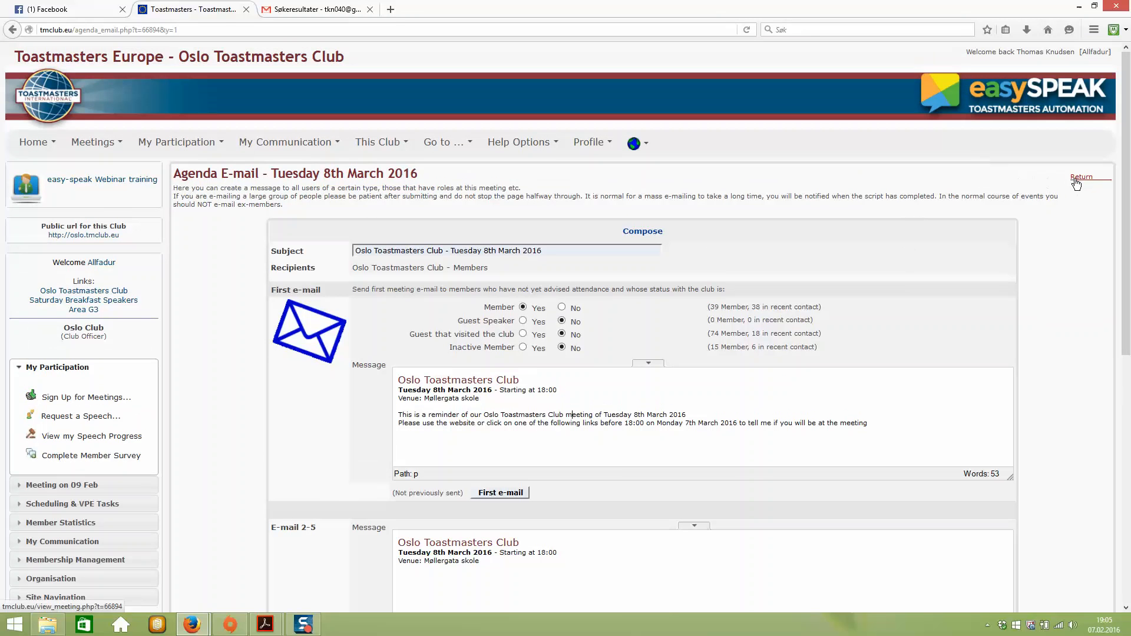
{"action": "left_click", "coordinate": [1076, 183]}
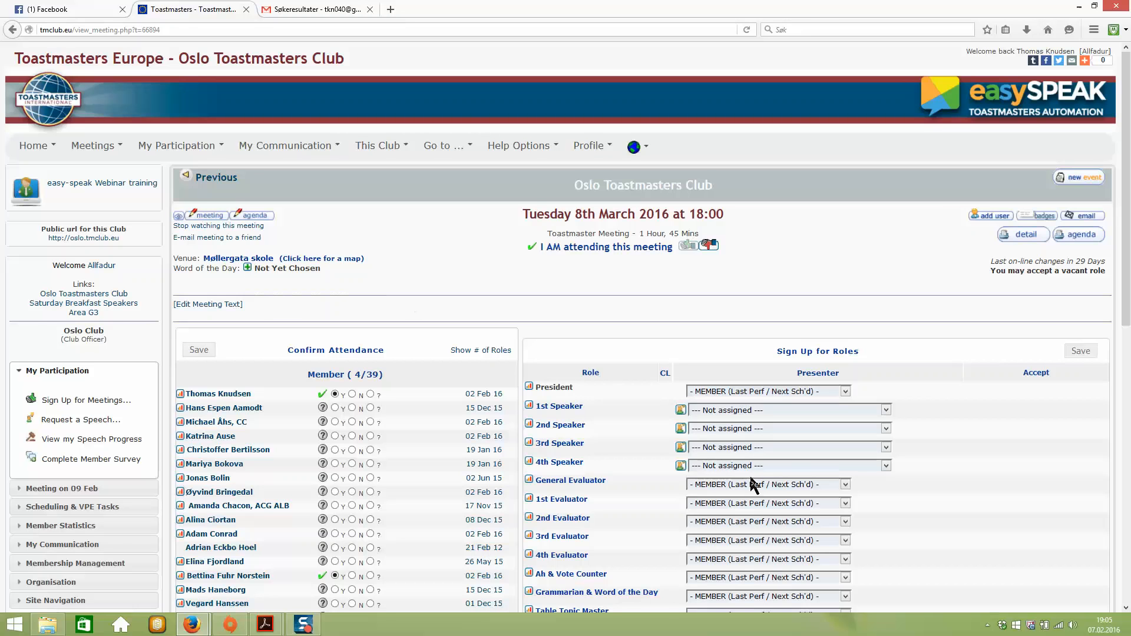
- Edit the 8th March meeting to set its theme to "Spring is here", submit the change and view the event
{"action": "scroll", "coordinate": [751, 480], "scroll_direction": "down", "scroll_amount": 3}
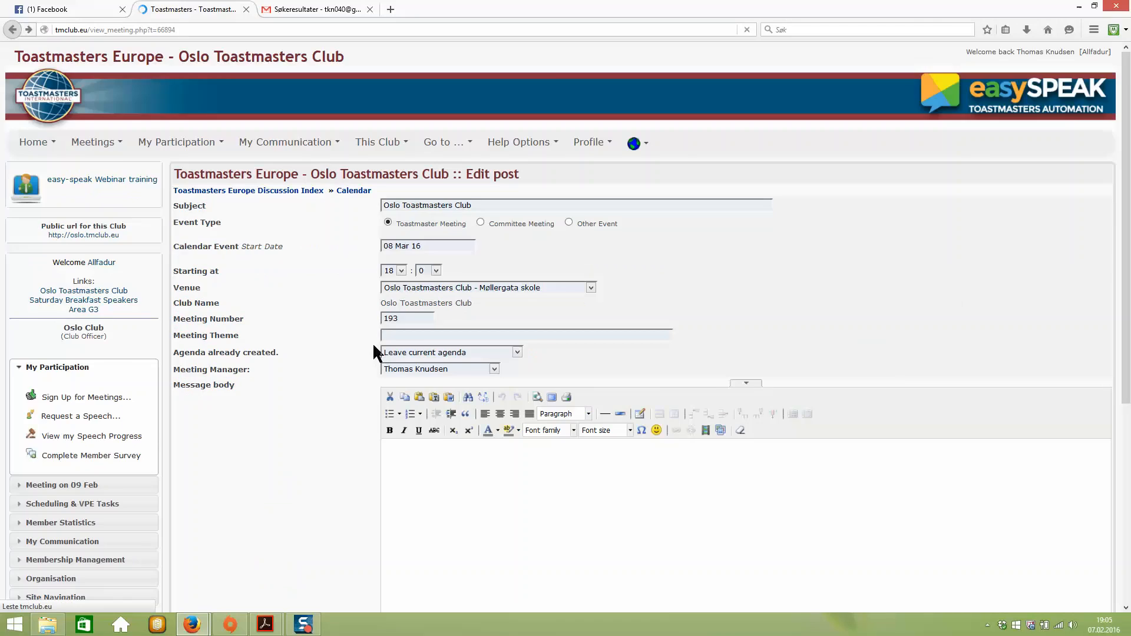
{"action": "key", "text": "alt+Left"}
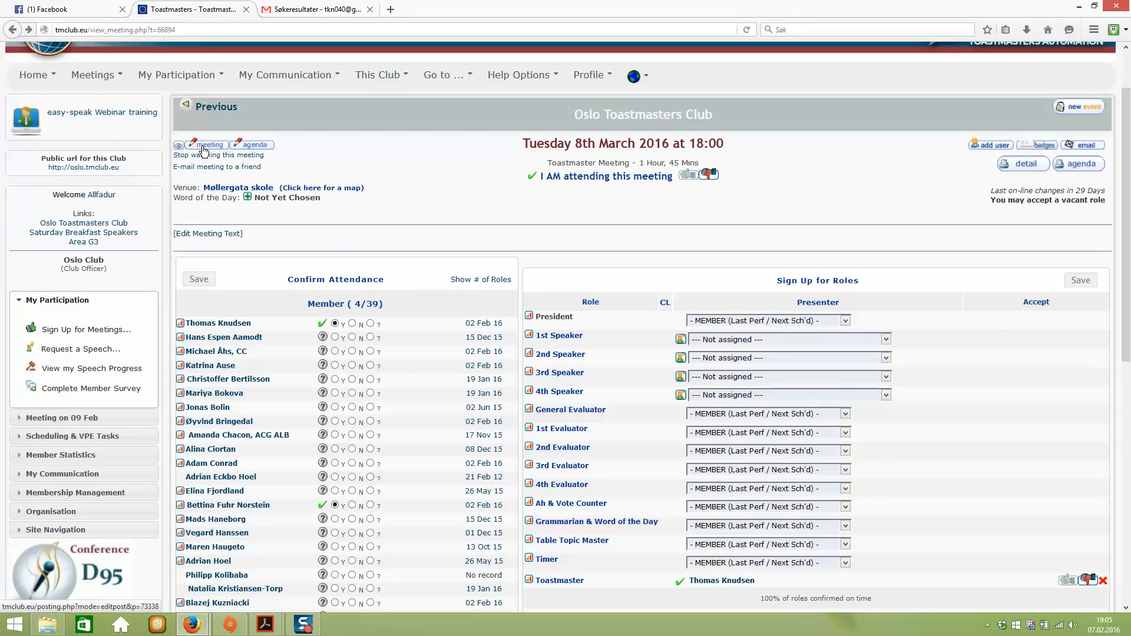
{"action": "left_click", "coordinate": [203, 147]}
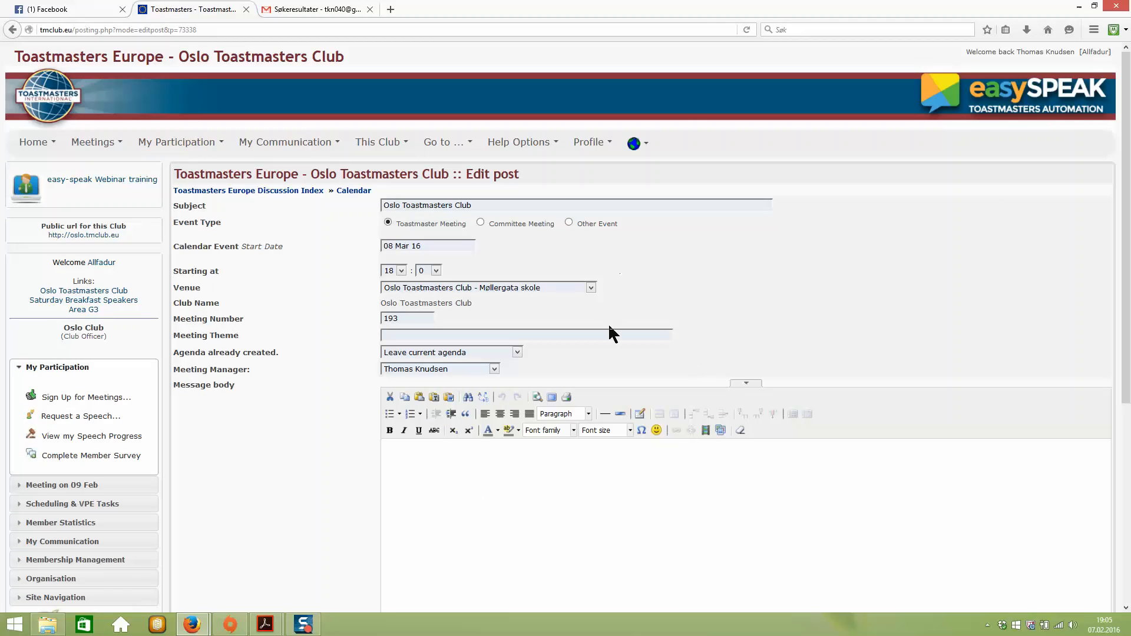
{"action": "left_click", "coordinate": [562, 334]}
{"action": "type", "text": "Spring is here"}
{"action": "scroll", "coordinate": [726, 316], "scroll_direction": "down", "scroll_amount": 5}
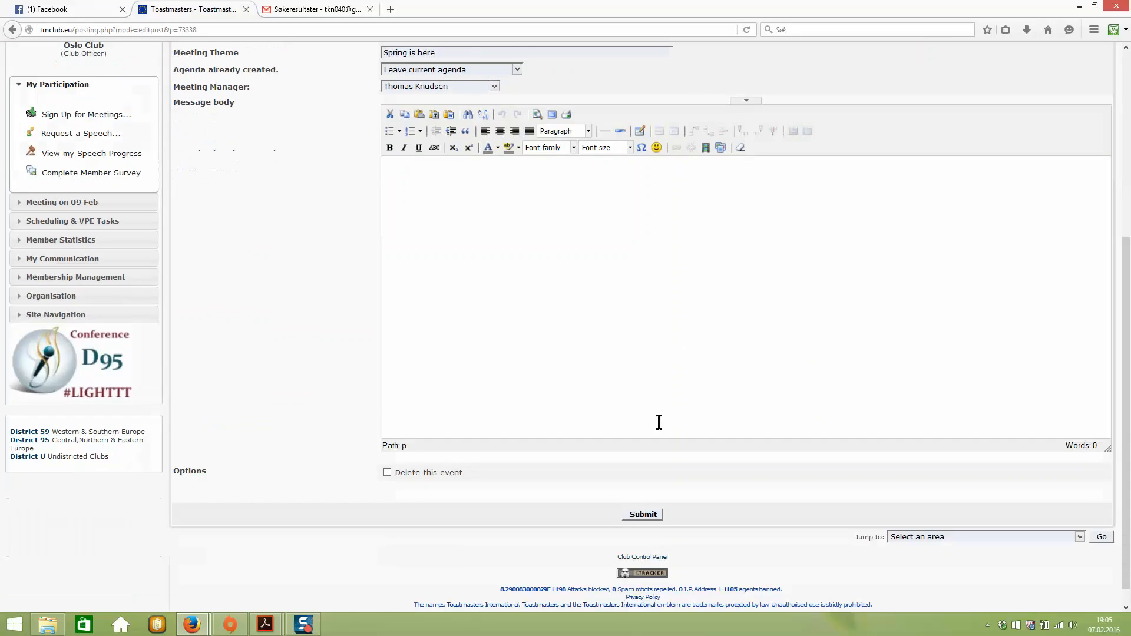
{"action": "left_click", "coordinate": [642, 515]}
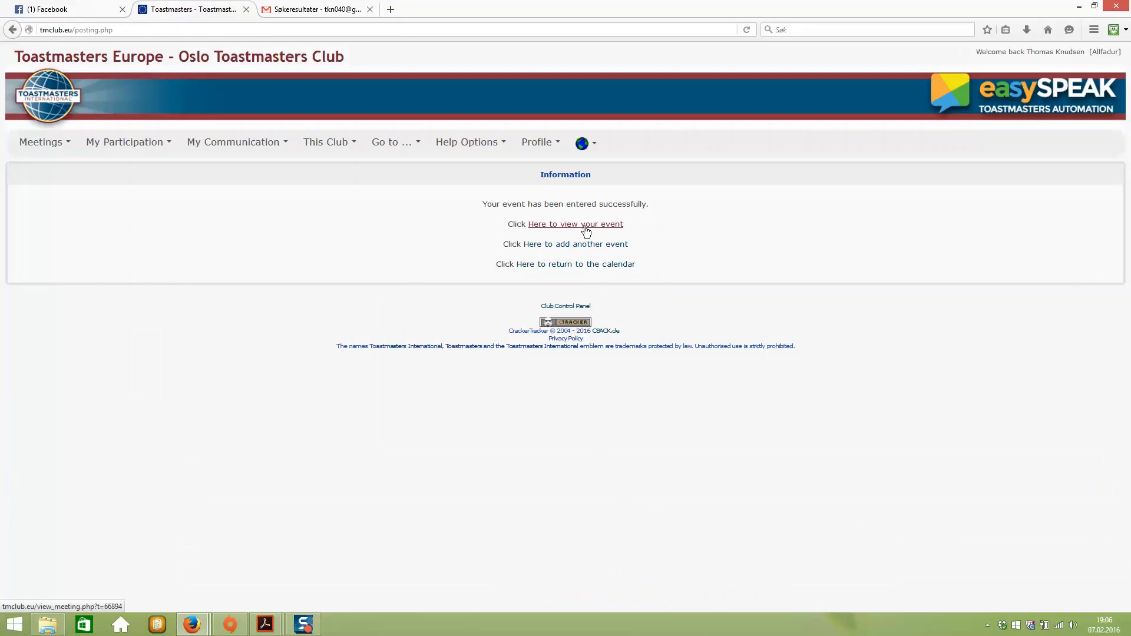
{"action": "left_click", "coordinate": [586, 226]}
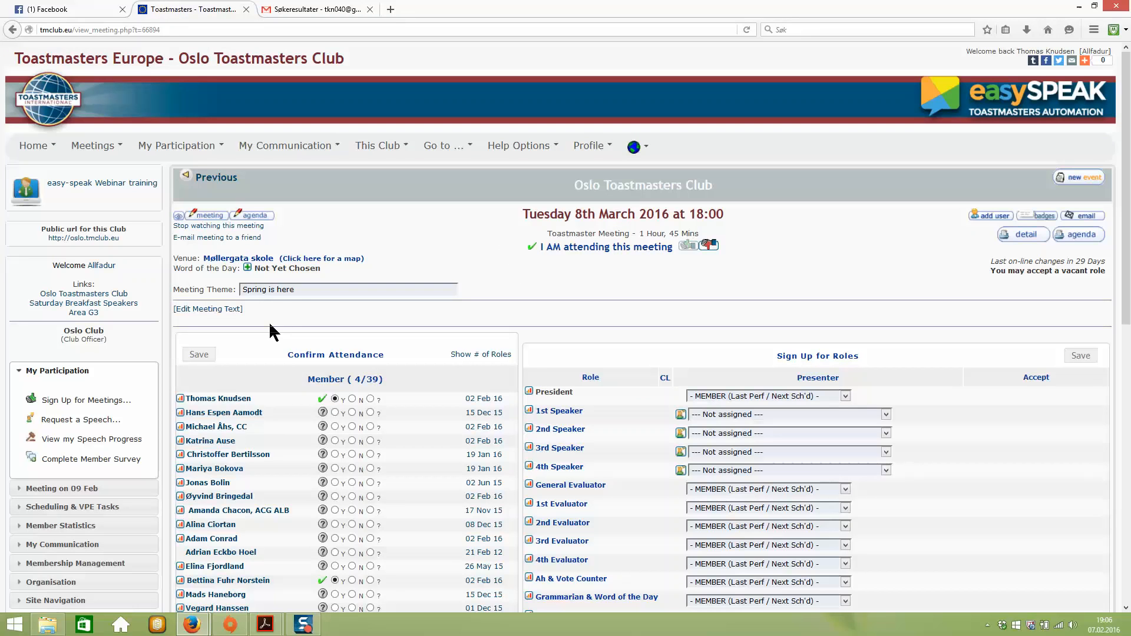
{"action": "scroll", "coordinate": [638, 416], "scroll_direction": "down", "scroll_amount": 2}
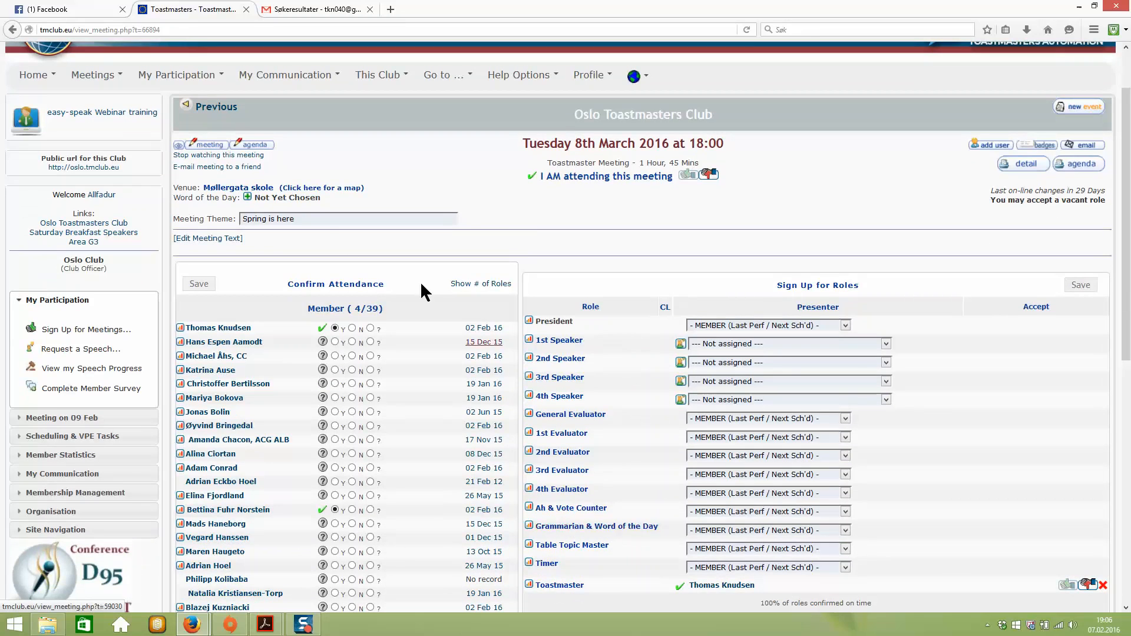
{"action": "left_click_drag", "start_coordinate": [299, 220], "coordinate": [180, 213]}
{"action": "left_click", "coordinate": [320, 218]}
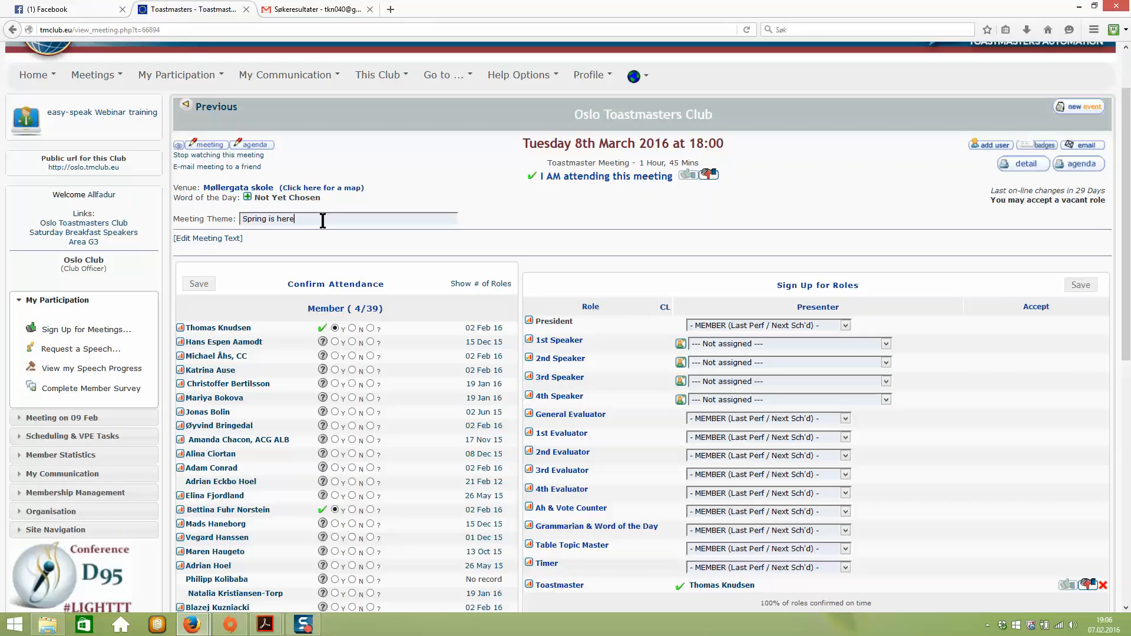
{"action": "left_click_drag", "start_coordinate": [323, 219], "coordinate": [239, 219]}
{"action": "left_click", "coordinate": [884, 528]}
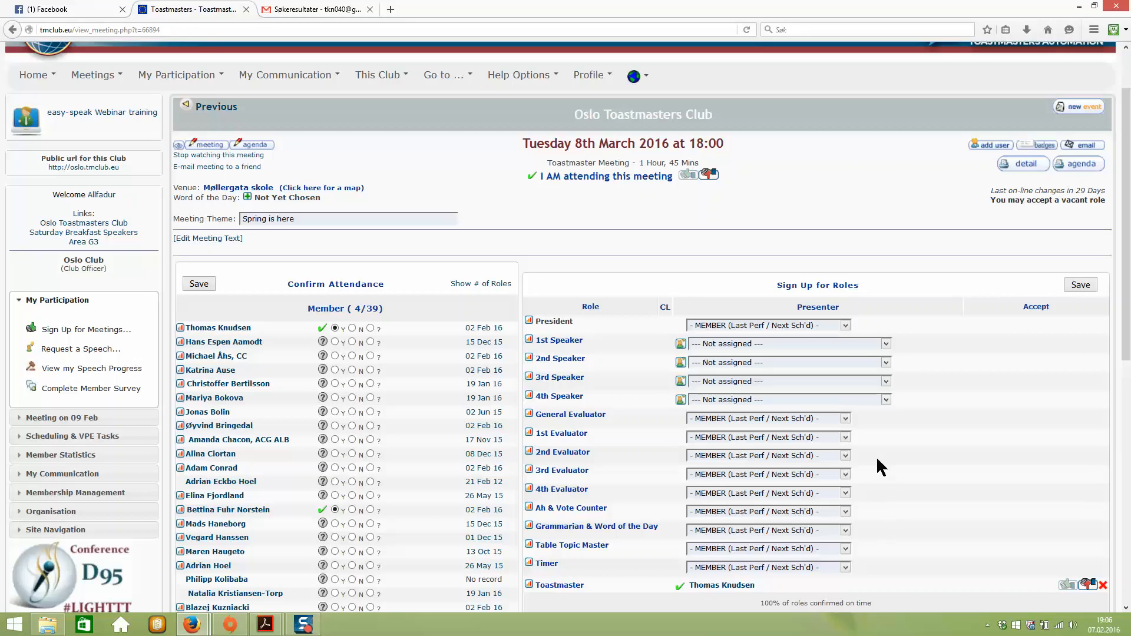
- Assign President to the member who already has a role and 1st Speaker to the [CC#4] "TBD" speech request ranked [1]
{"action": "left_click", "coordinate": [845, 325]}
{"action": "scroll", "coordinate": [796, 410], "scroll_direction": "down", "scroll_amount": 10}
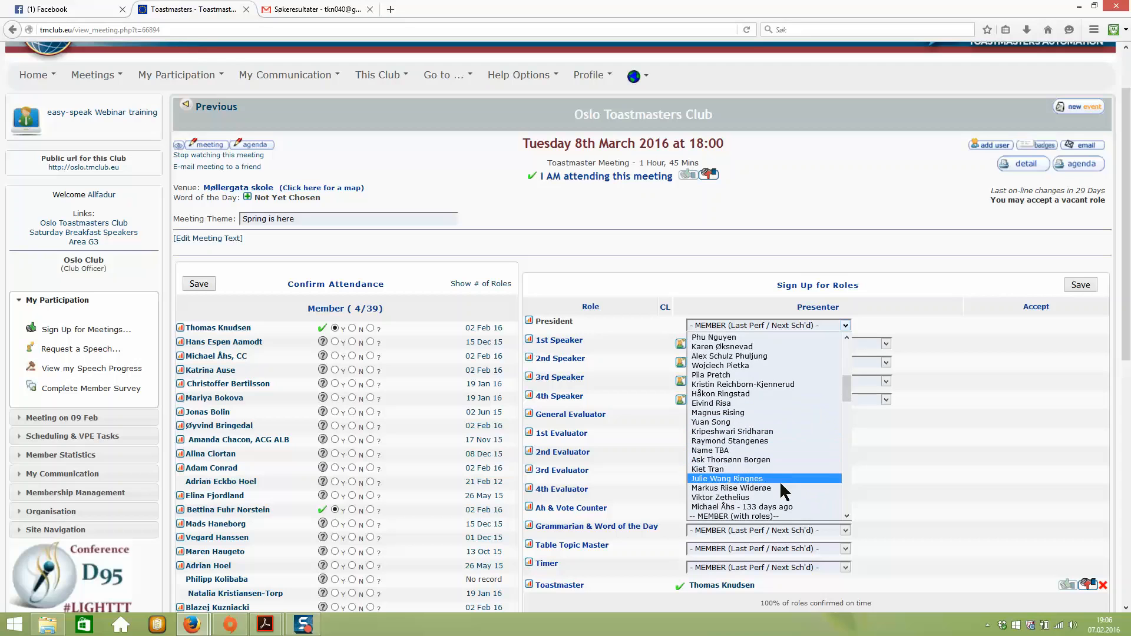
{"action": "scroll", "coordinate": [777, 501], "scroll_direction": "down", "scroll_amount": 2}
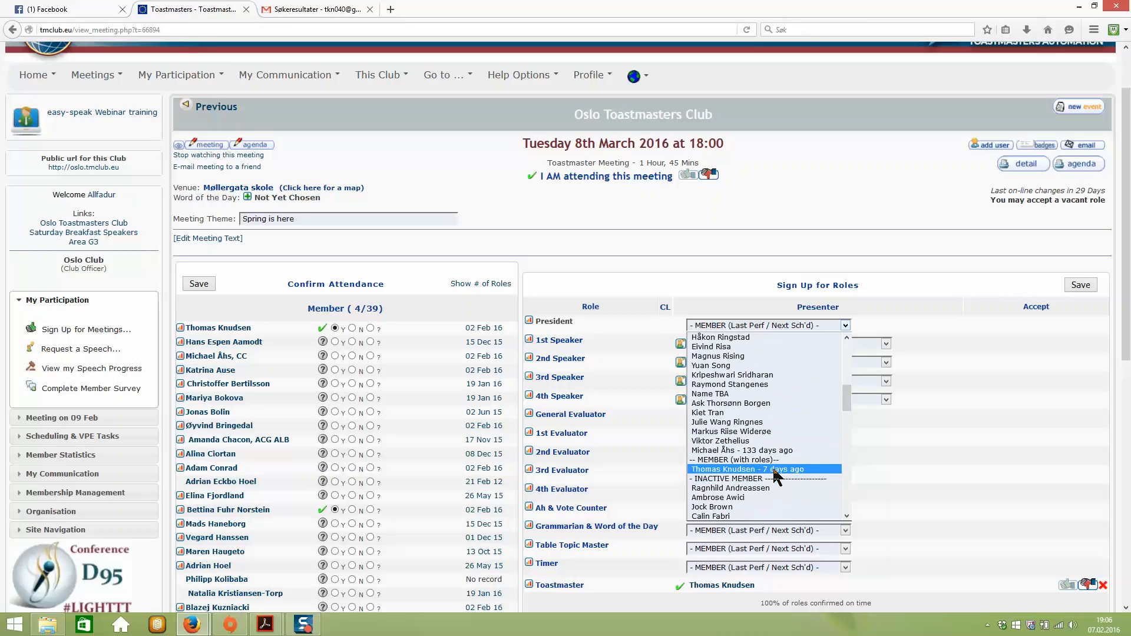
{"action": "left_click", "coordinate": [772, 470]}
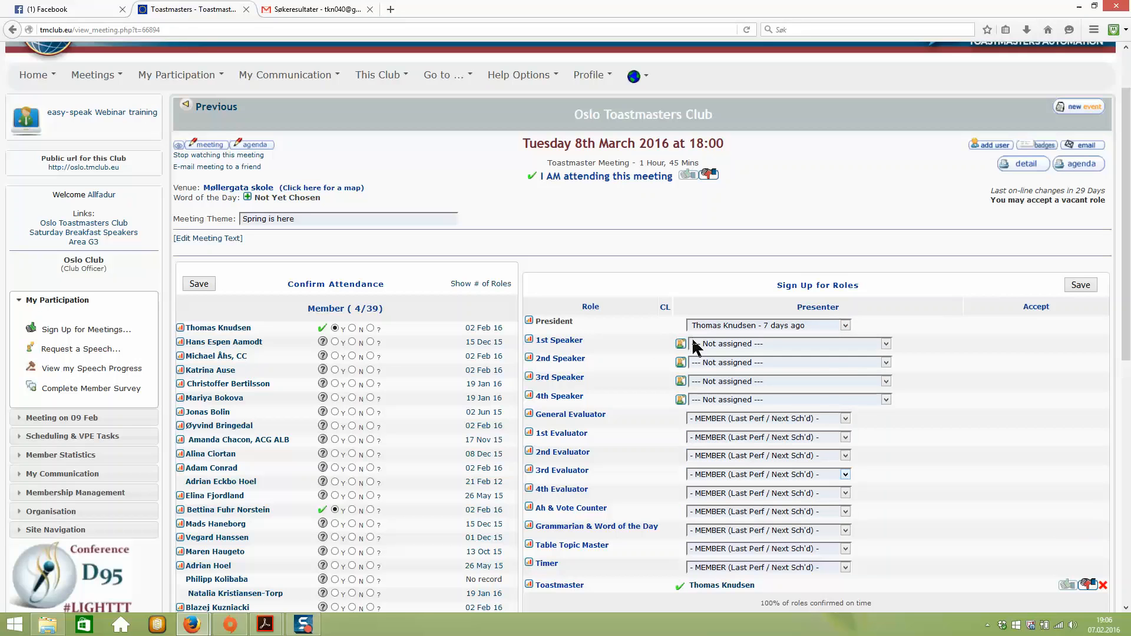
{"action": "left_click", "coordinate": [761, 347]}
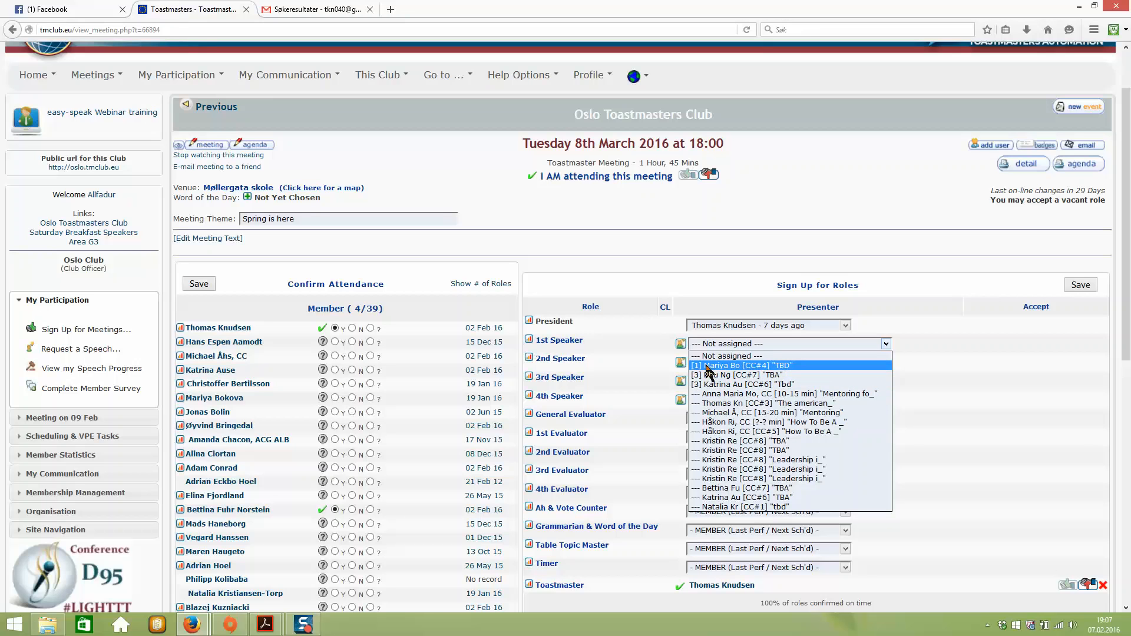
{"action": "left_click", "coordinate": [708, 365]}
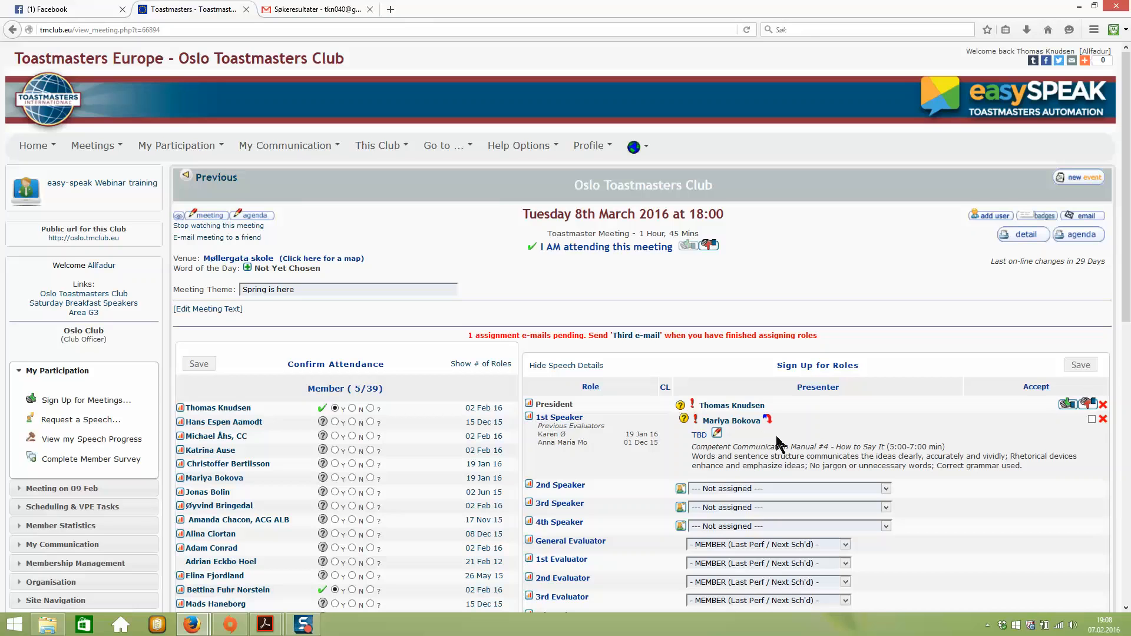
- Examine the speech requests available for the 2nd Speaker slot and the members' attendance list
{"action": "scroll", "coordinate": [774, 412], "scroll_direction": "down", "scroll_amount": 4}
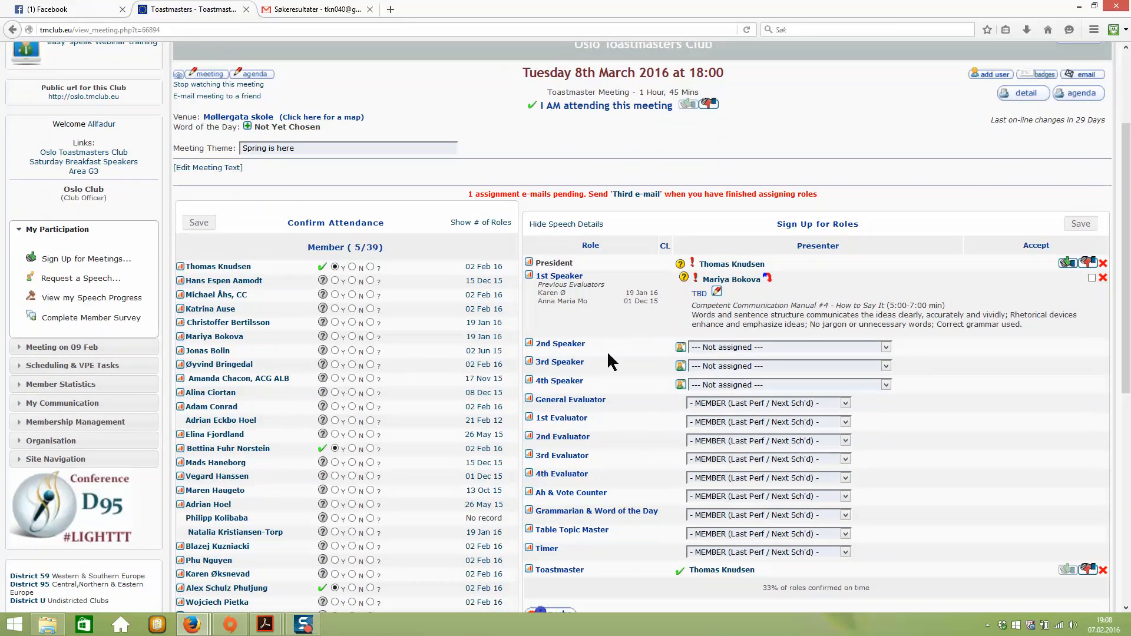
{"action": "left_click", "coordinate": [743, 347]}
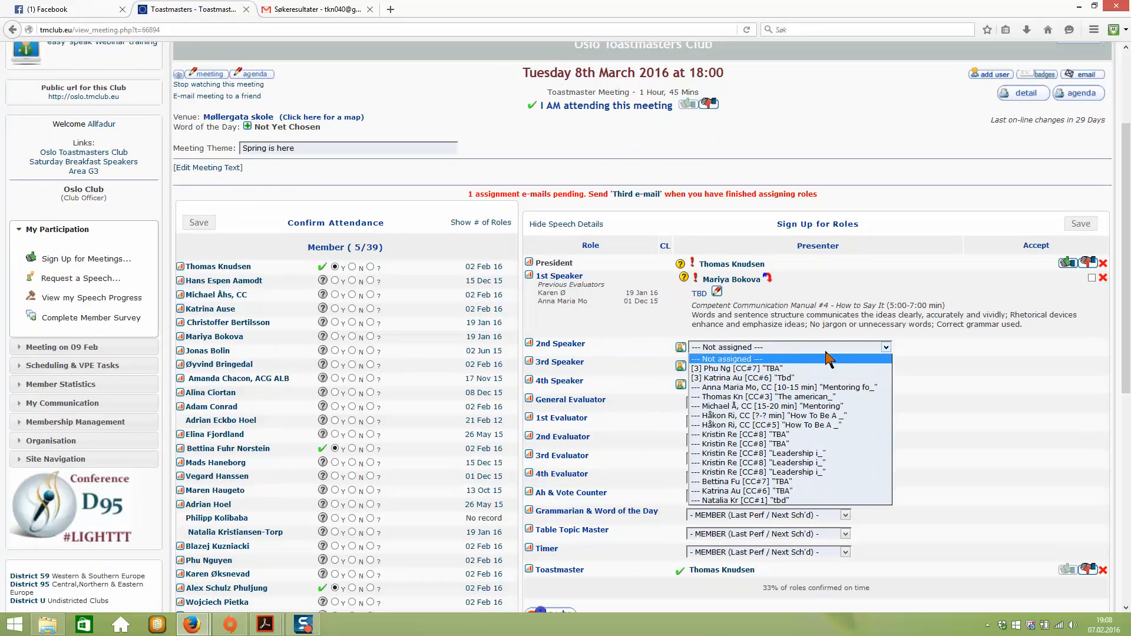
{"action": "left_click", "coordinate": [900, 346]}
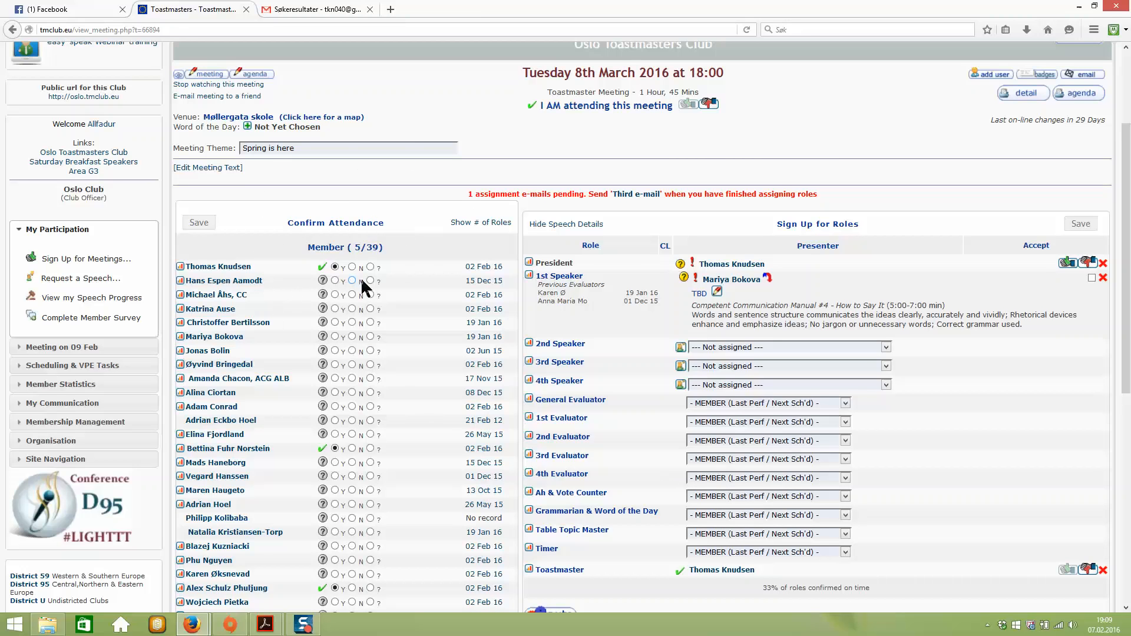
{"action": "scroll", "coordinate": [361, 277], "scroll_direction": "down", "scroll_amount": 5}
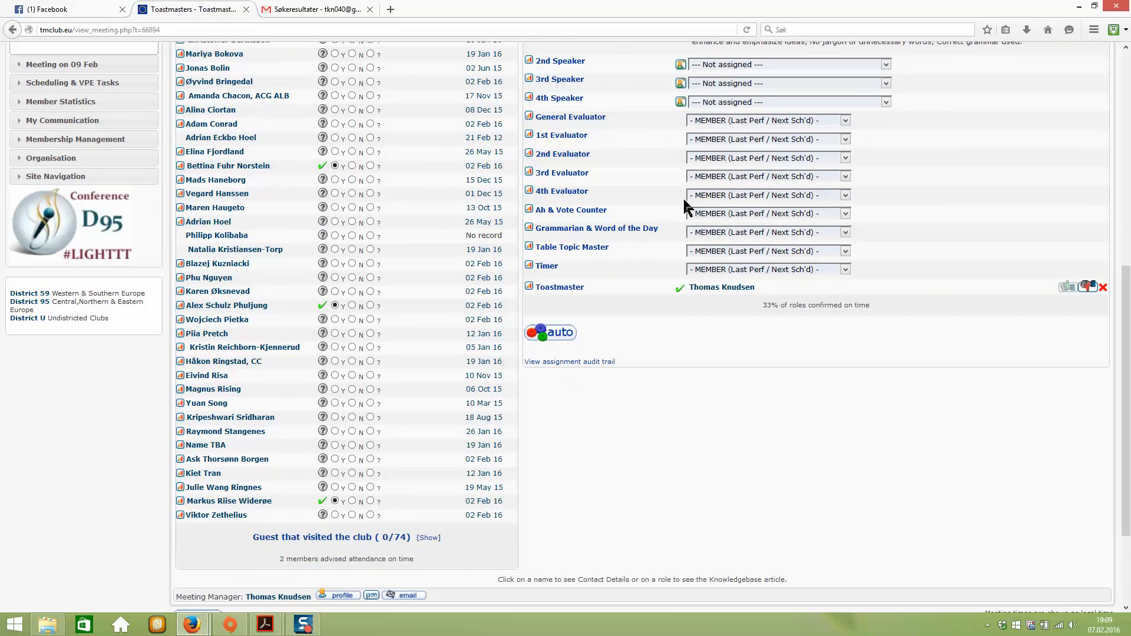
- Choose the attending member who last performed the role 21 days ago as 1st Evaluator
{"action": "scroll", "coordinate": [330, 233], "scroll_direction": "up", "scroll_amount": 2}
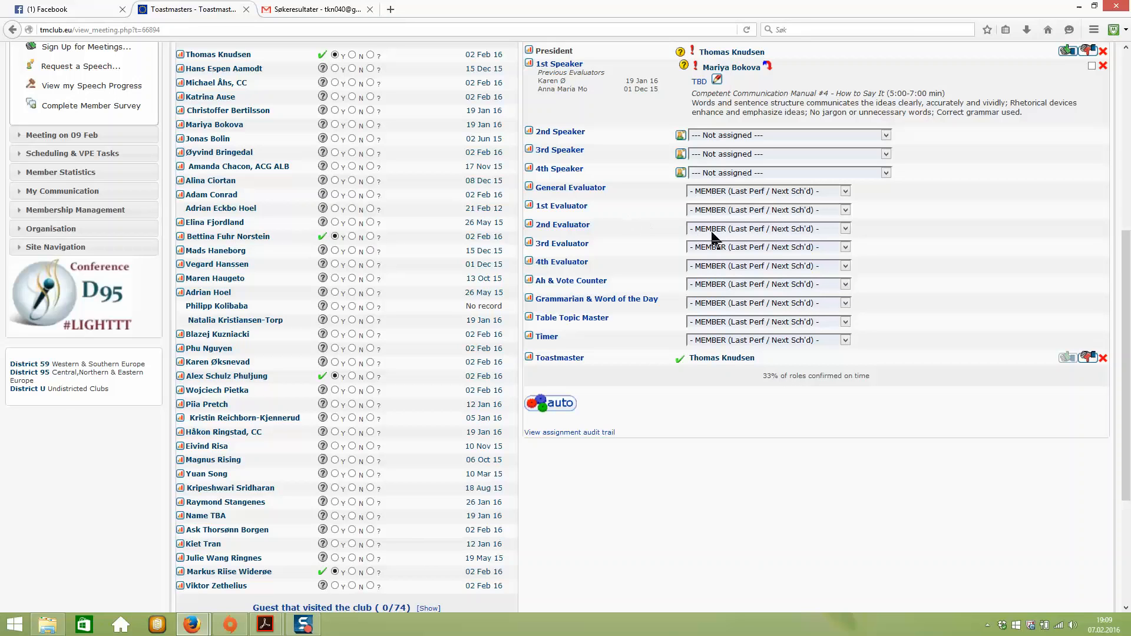
{"action": "left_click", "coordinate": [843, 210]}
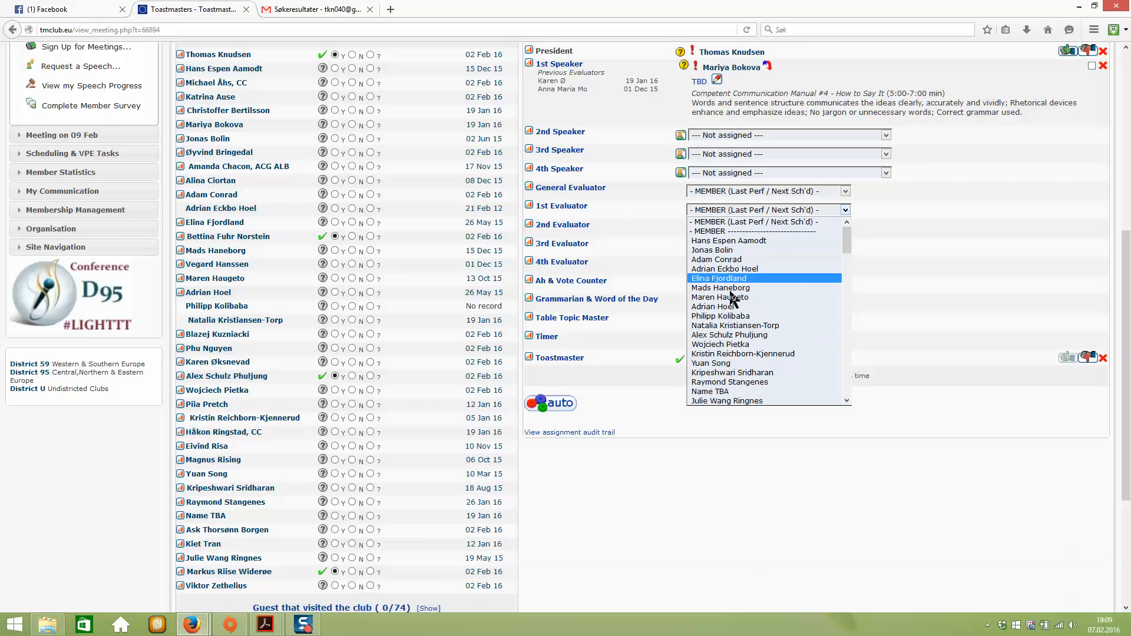
{"action": "type", "text": "be"}
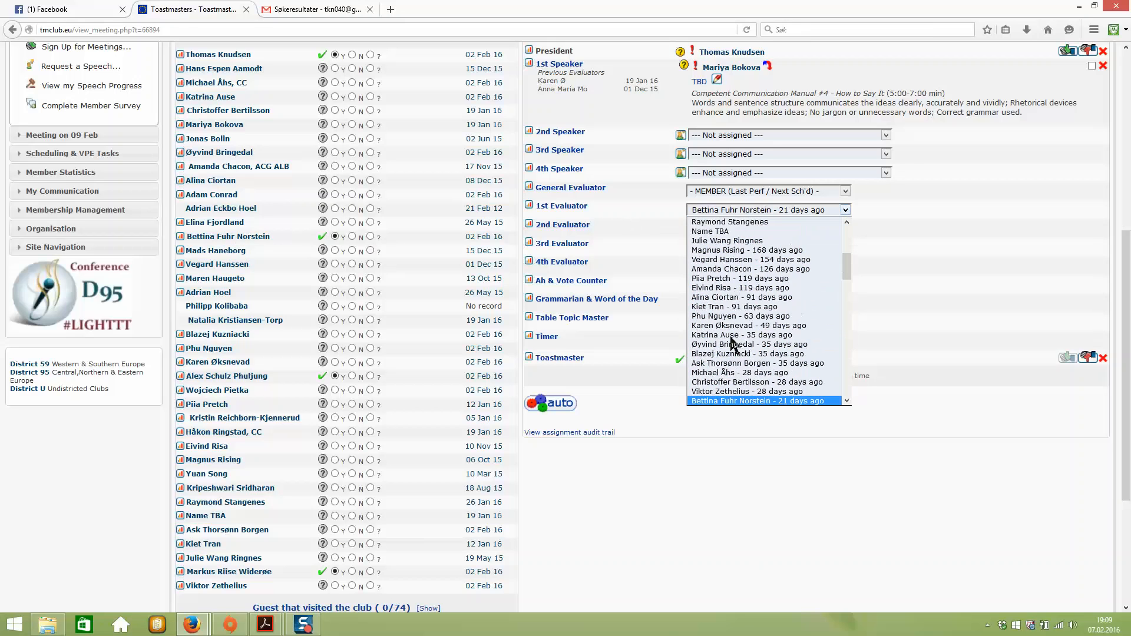
{"action": "left_click", "coordinate": [744, 400]}
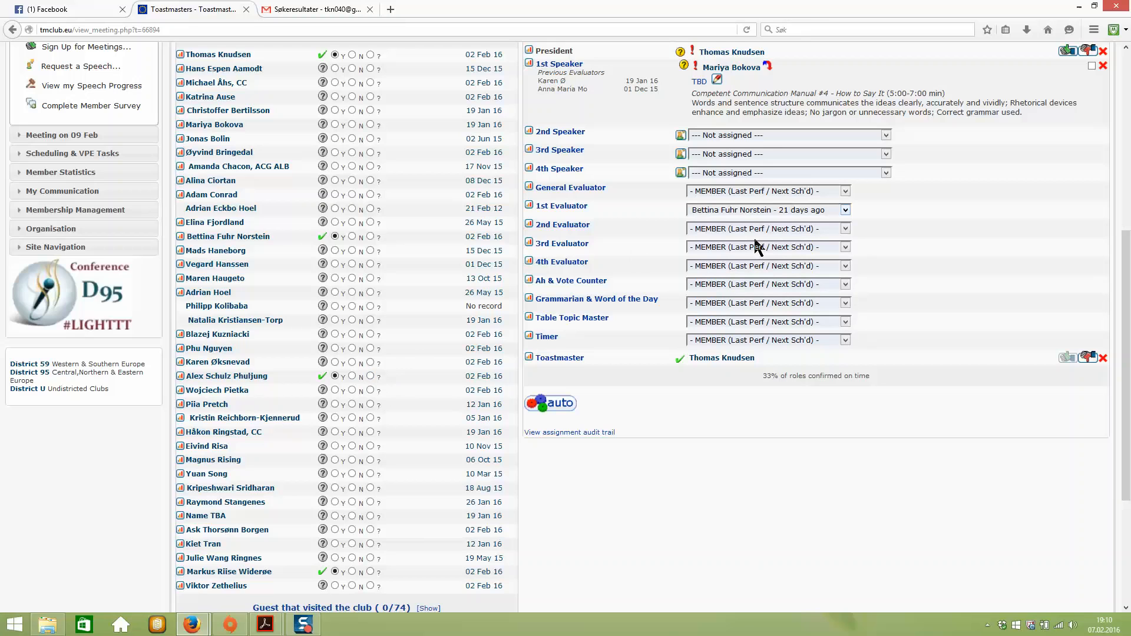
{"action": "scroll", "coordinate": [900, 246], "scroll_direction": "up", "scroll_amount": 2}
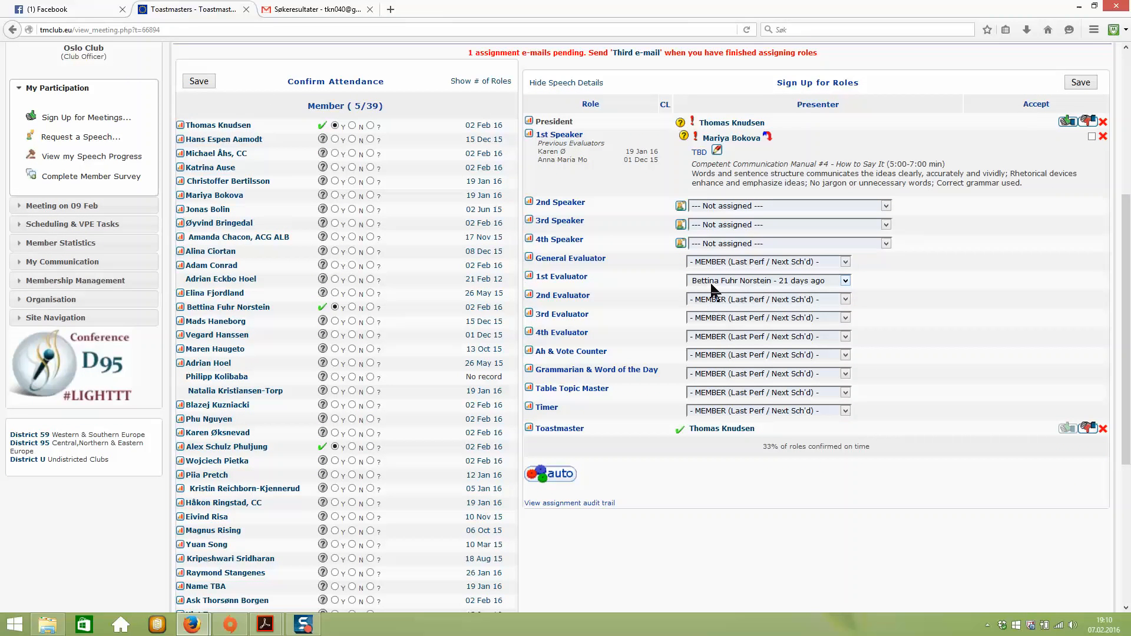
- Save the assigned roles and send the Third e-mail for the 8th March meeting, returning to its agenda
{"action": "left_click", "coordinate": [1086, 86]}
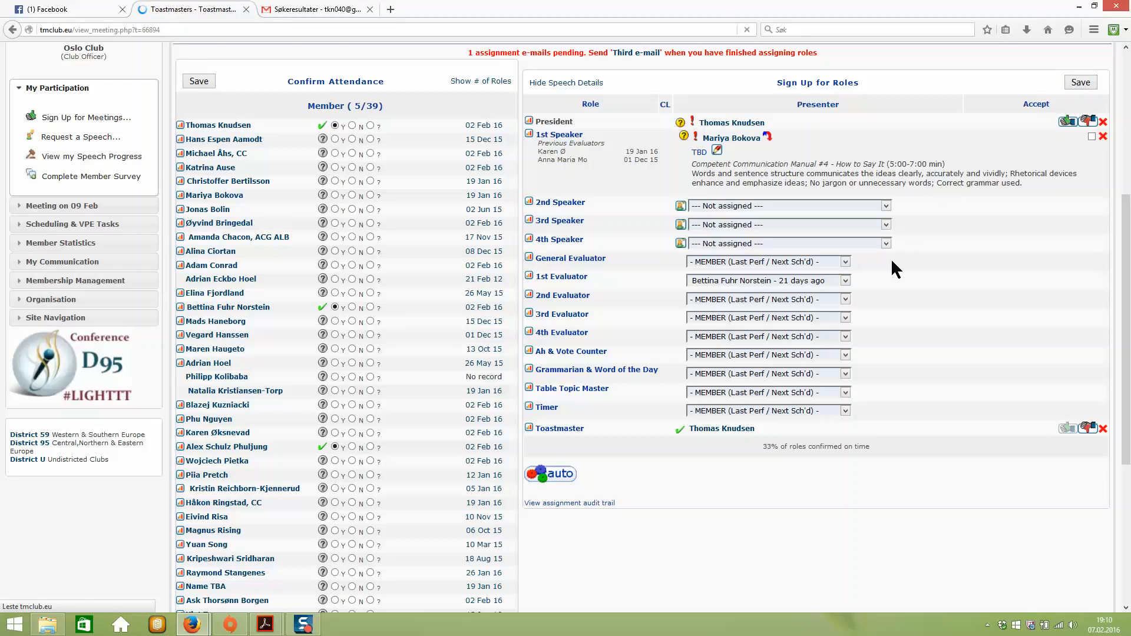
{"action": "scroll", "coordinate": [869, 474], "scroll_direction": "down", "scroll_amount": 1}
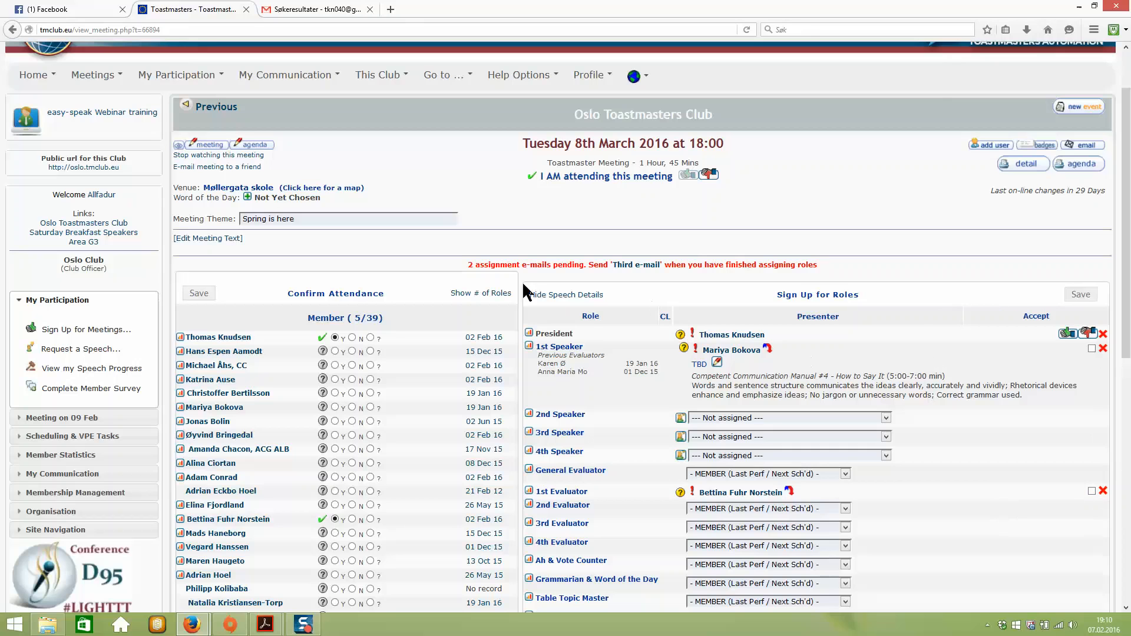
{"action": "left_click", "coordinate": [624, 267]}
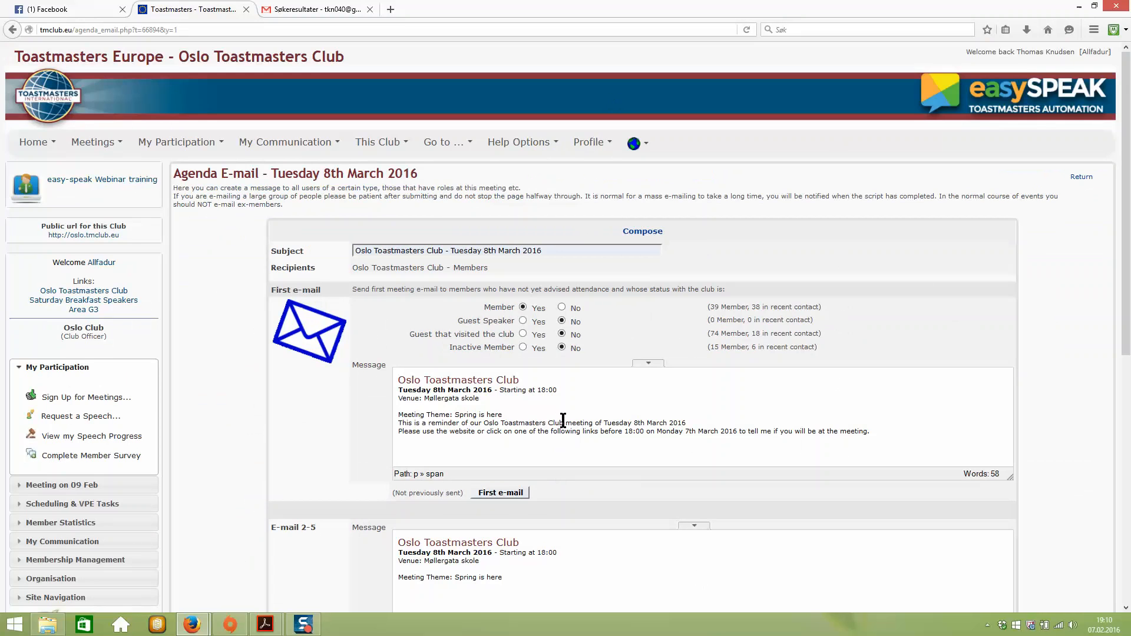
{"action": "scroll", "coordinate": [565, 414], "scroll_direction": "down", "scroll_amount": 10}
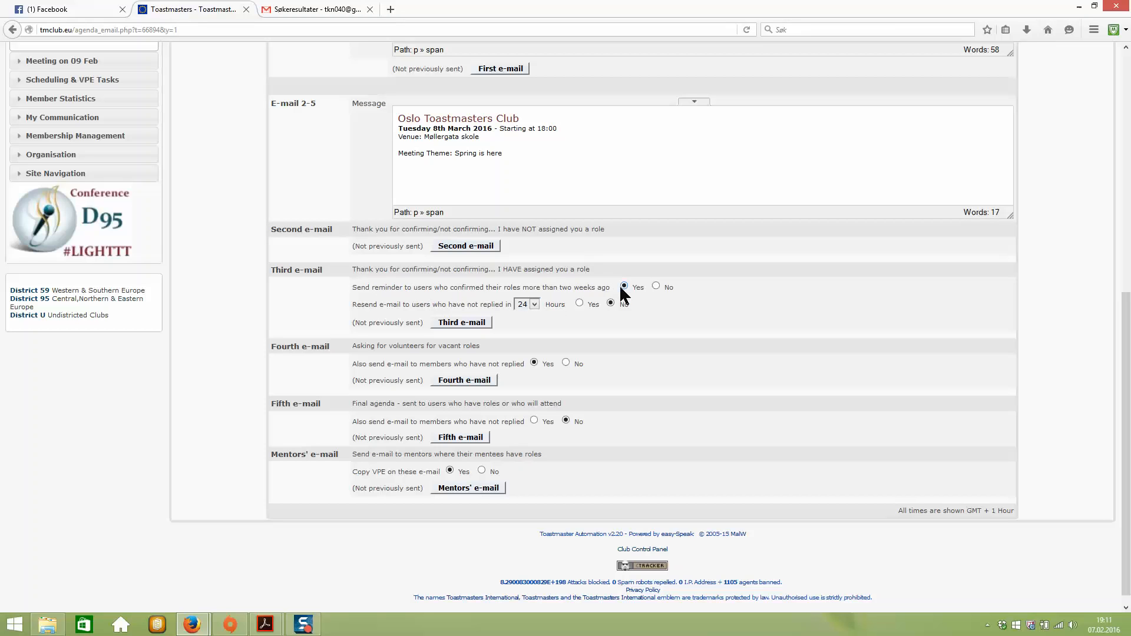
{"action": "left_click", "coordinate": [460, 320]}
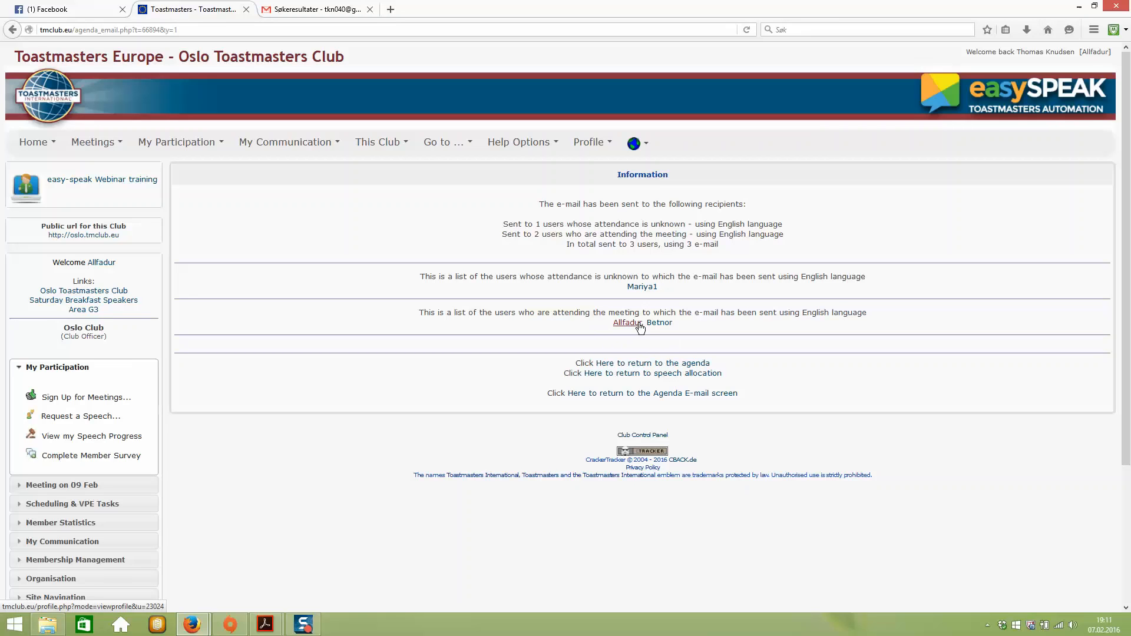
{"action": "left_click", "coordinate": [643, 363]}
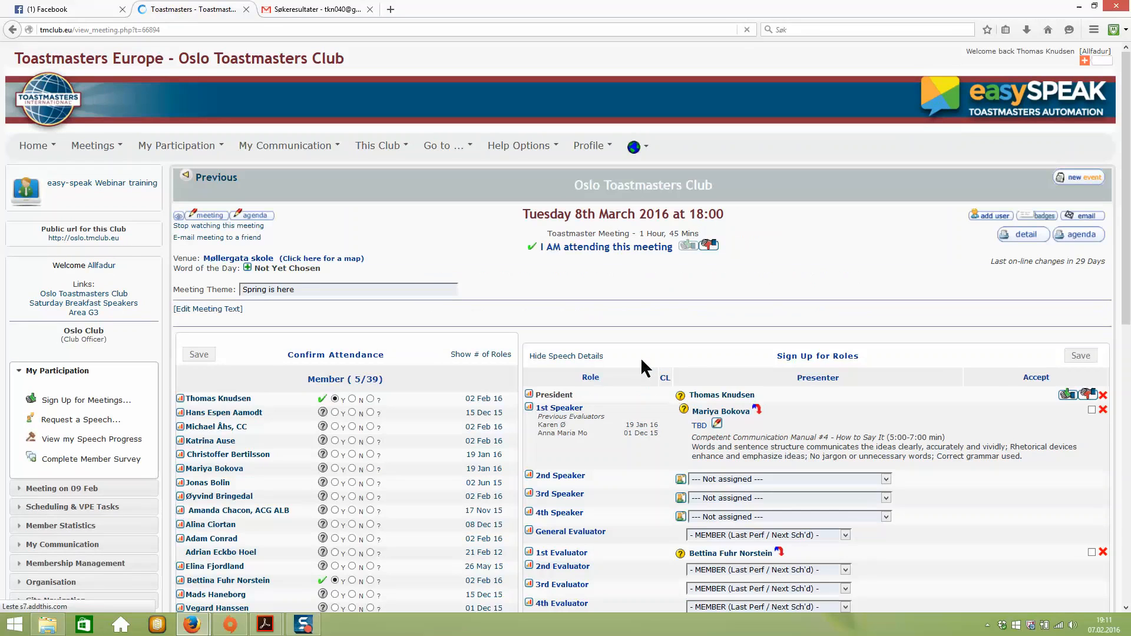
- Assign Grammarian & Word of the Day to the attending member who last performed it 84 days ago, and save the roles
{"action": "scroll", "coordinate": [824, 395], "scroll_direction": "down", "scroll_amount": 3}
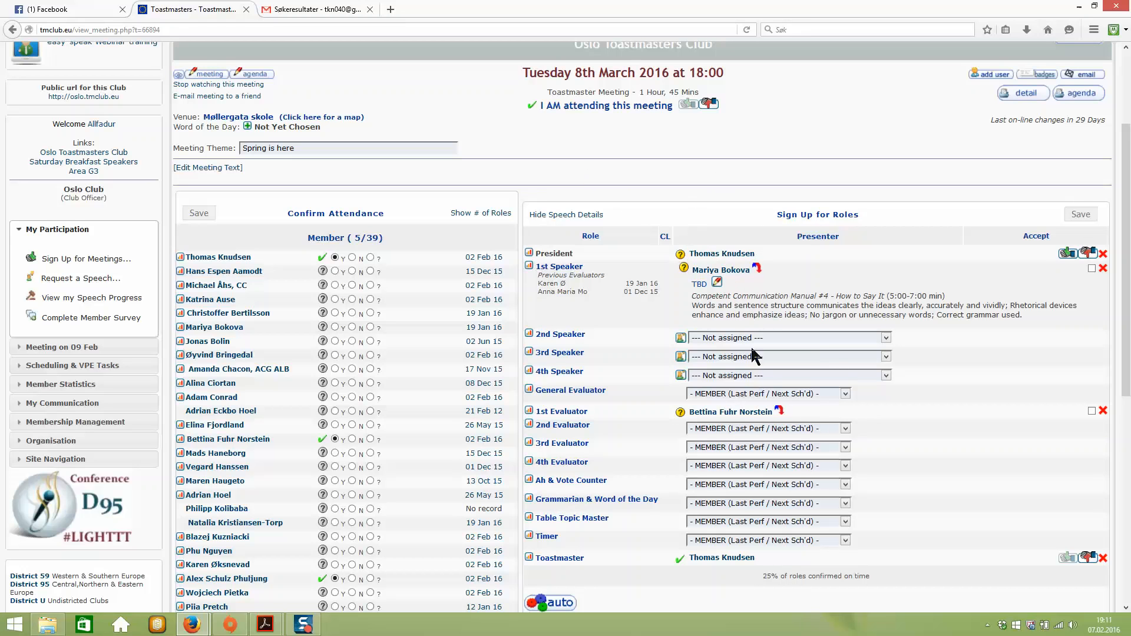
{"action": "scroll", "coordinate": [321, 448], "scroll_direction": "down", "scroll_amount": 2}
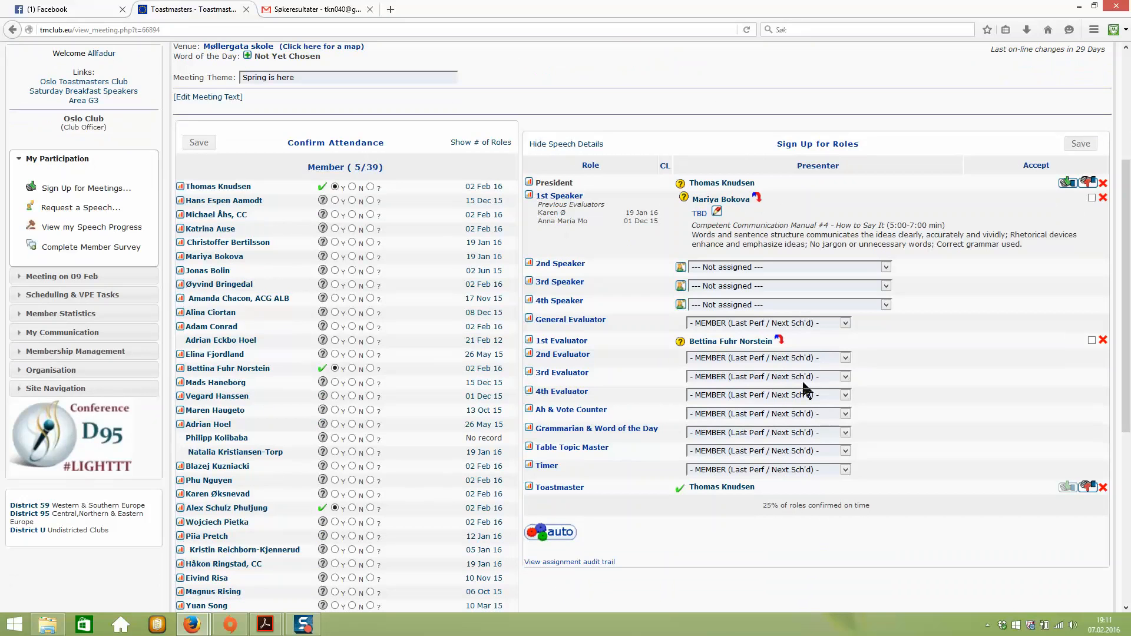
{"action": "left_click", "coordinate": [845, 433]}
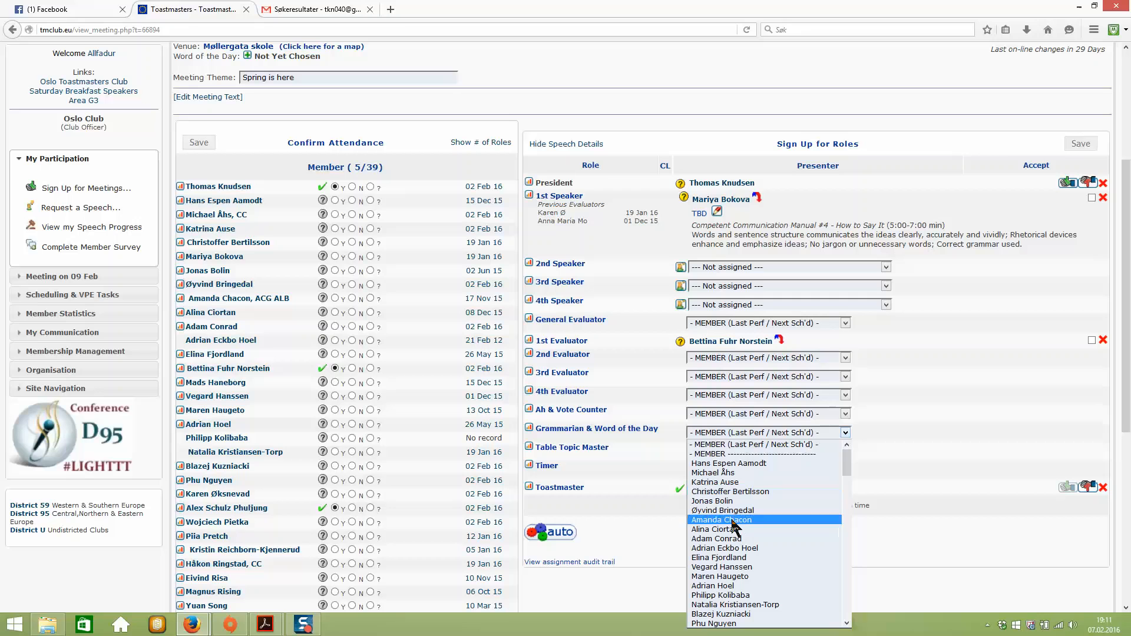
{"action": "type", "text": "ale"}
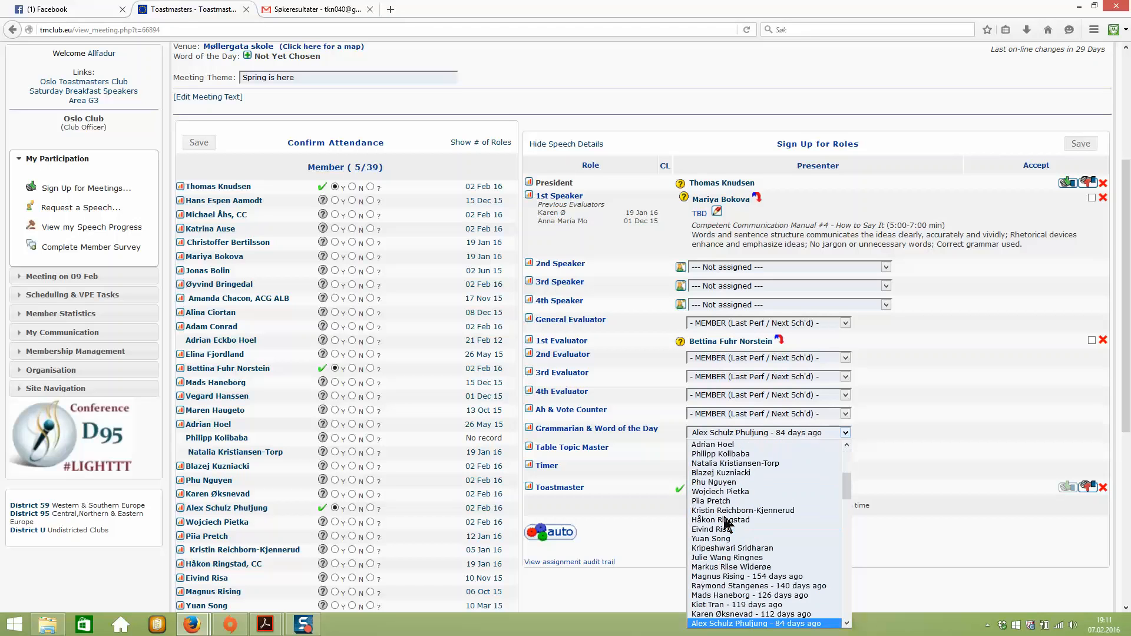
{"action": "left_click", "coordinate": [740, 623]}
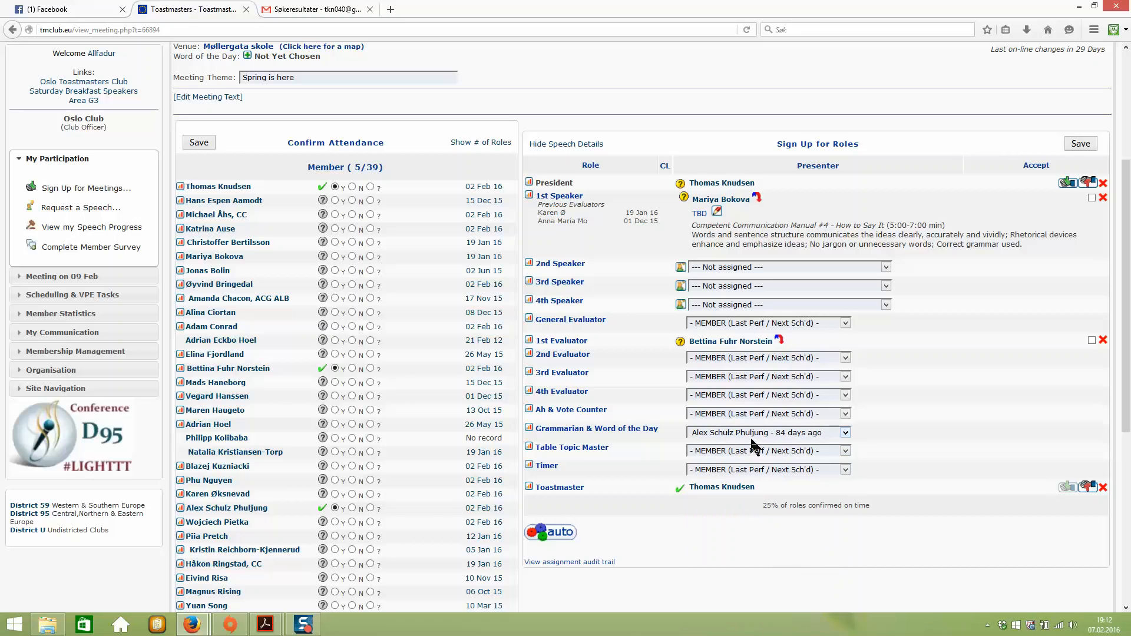
{"action": "left_click", "coordinate": [1082, 145]}
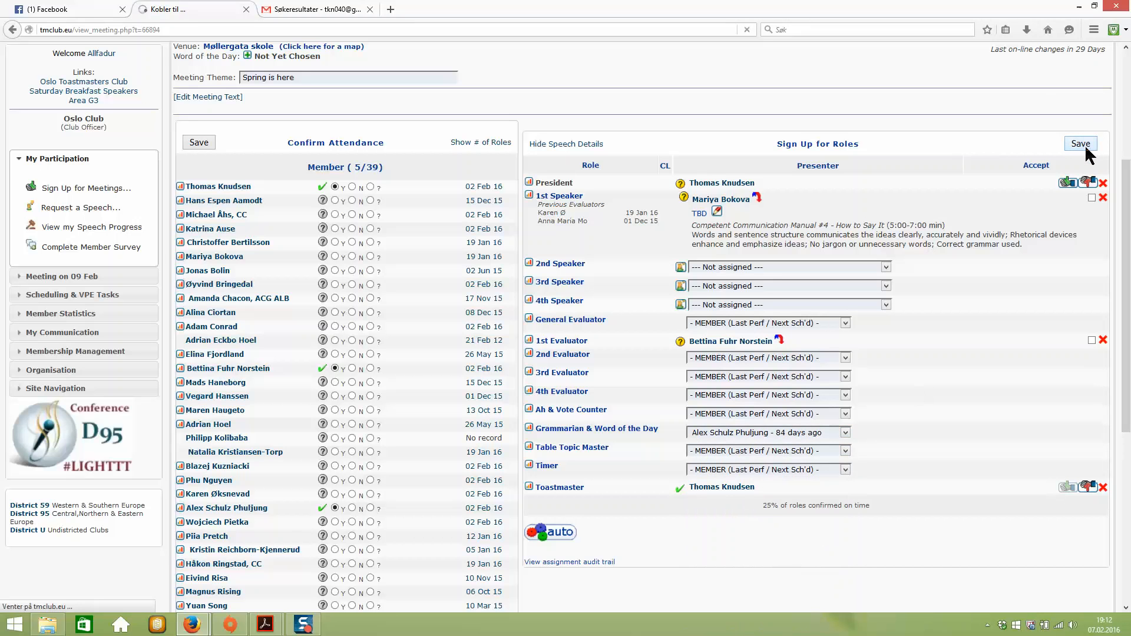
{"action": "scroll", "coordinate": [850, 365], "scroll_direction": "down", "scroll_amount": 5}
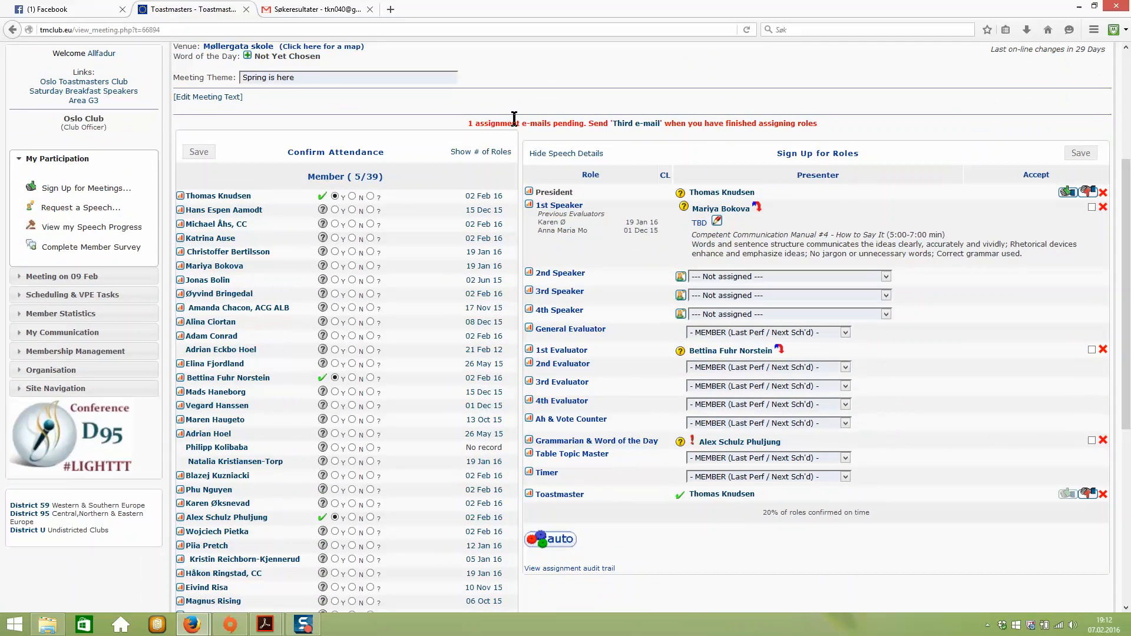
- Send the Third e-mail again for the newly assigned role and return to the meeting agenda
{"action": "left_click", "coordinate": [638, 125]}
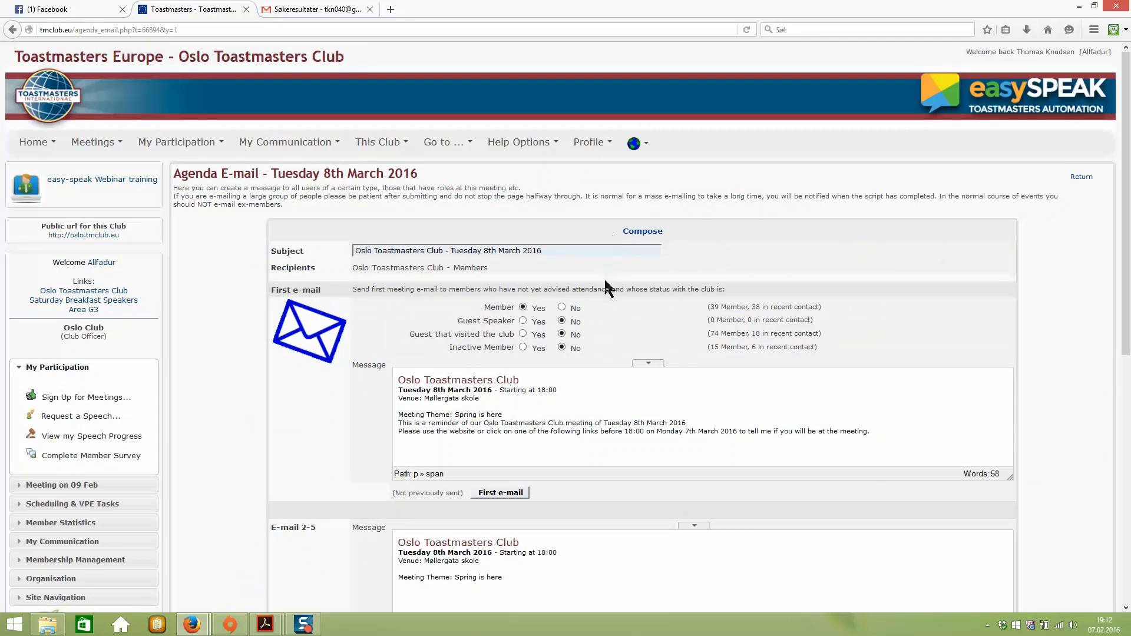
{"action": "scroll", "coordinate": [603, 282], "scroll_direction": "down", "scroll_amount": 5}
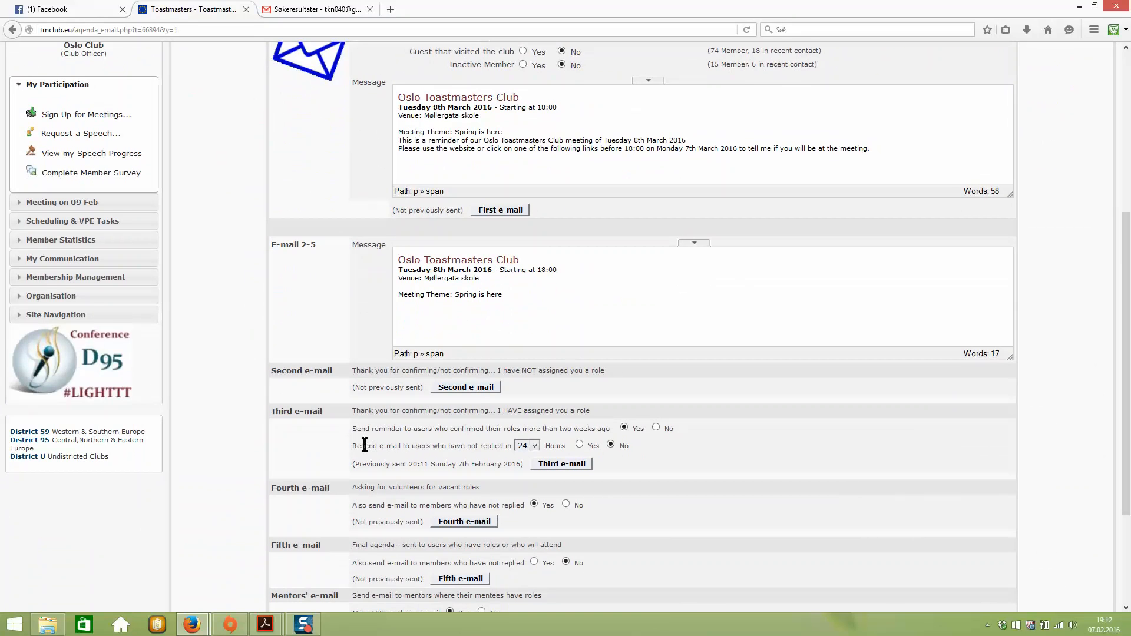
{"action": "left_click_drag", "start_coordinate": [352, 446], "coordinate": [512, 448]}
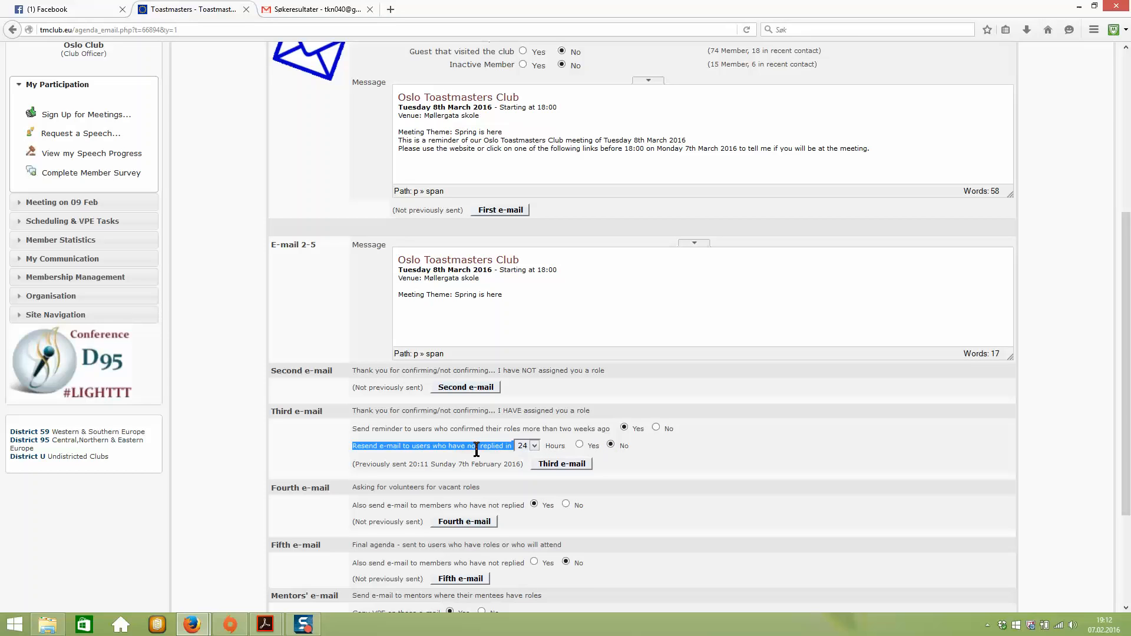
{"action": "left_click", "coordinate": [563, 463]}
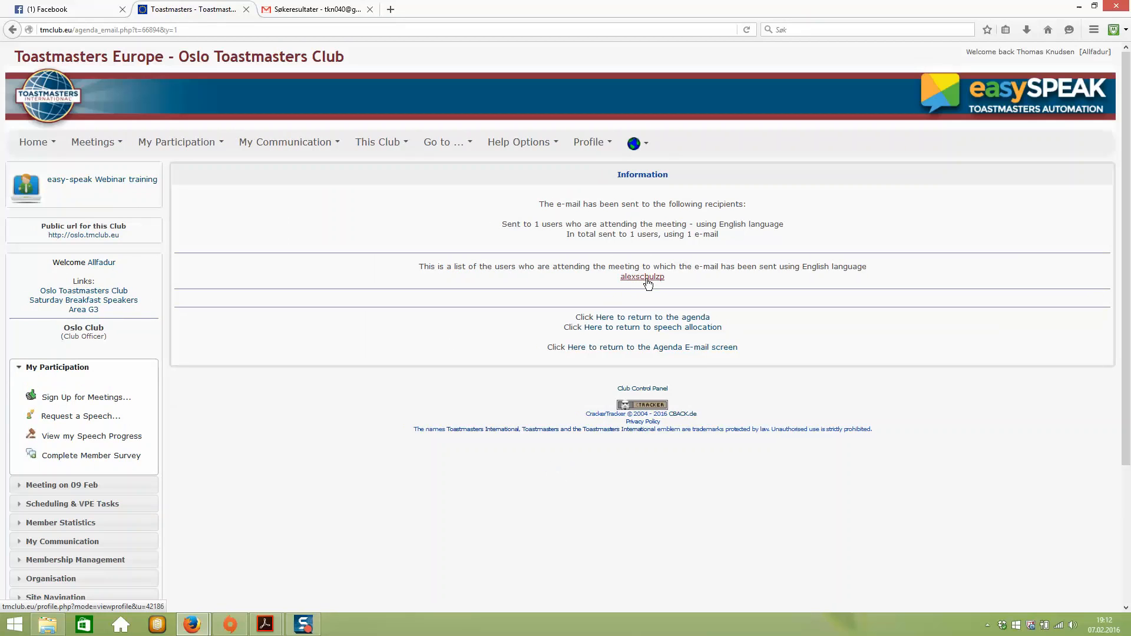
{"action": "left_click", "coordinate": [651, 318]}
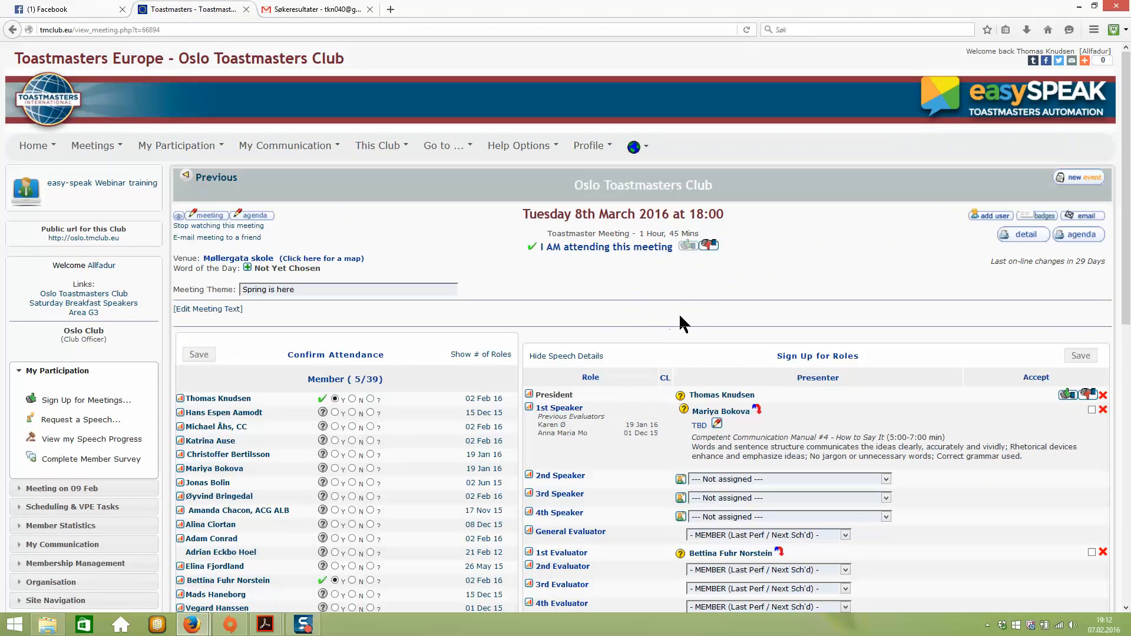
- Open the 2nd February 2016 meeting, check the recipient choices for its Best Speaker Award and close the meeting for changes
{"action": "scroll", "coordinate": [680, 317], "scroll_direction": "down", "scroll_amount": 3}
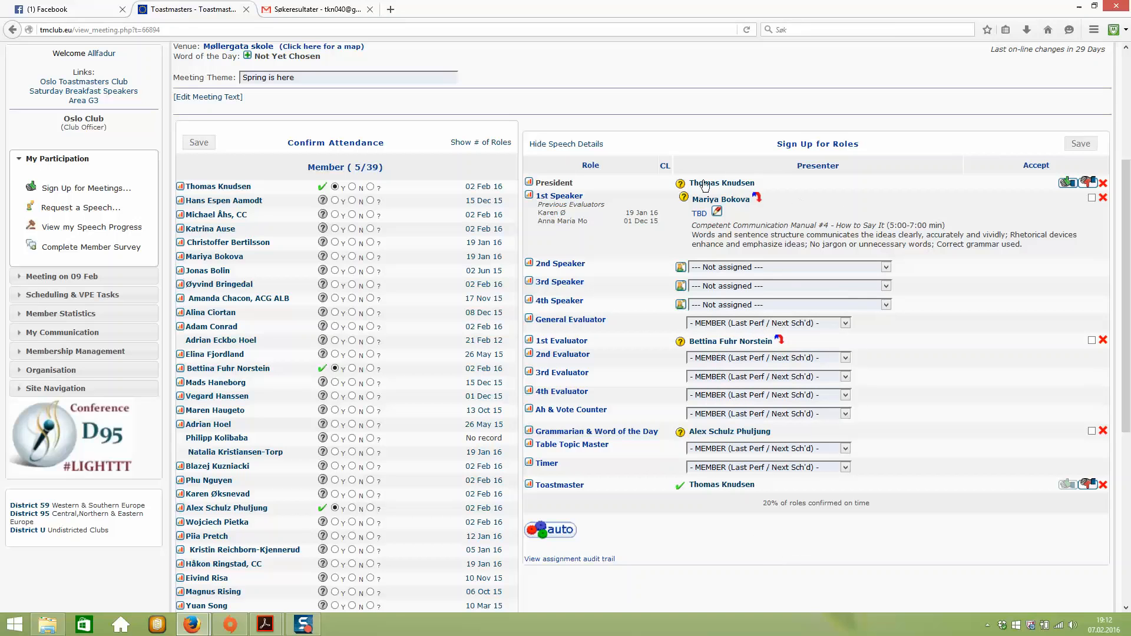
{"action": "left_click", "coordinate": [1086, 296]}
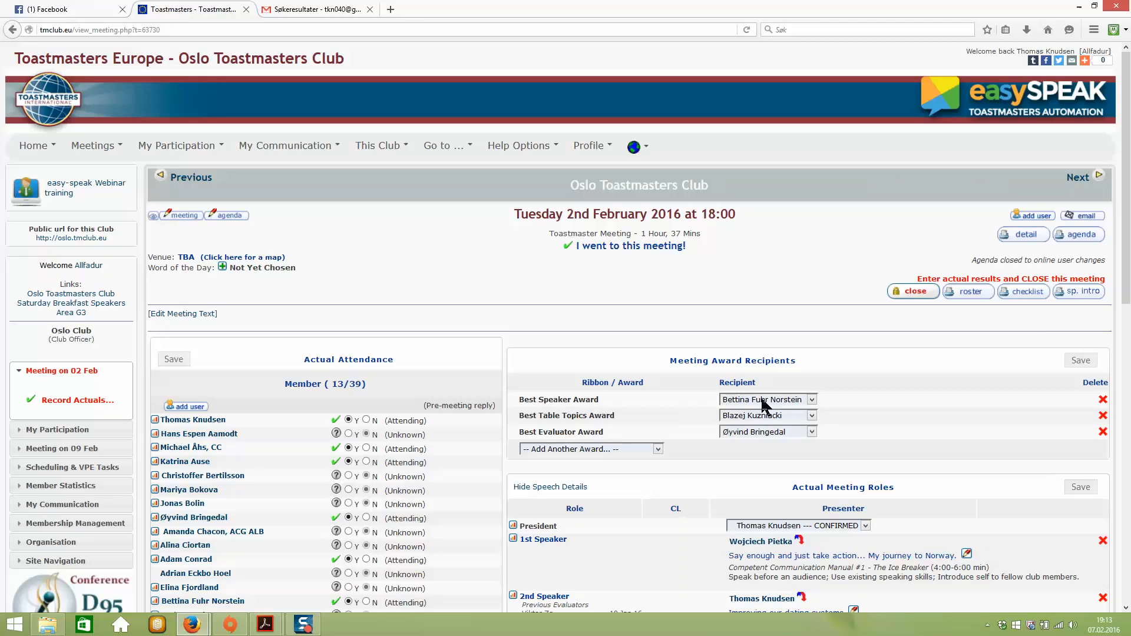
{"action": "left_click", "coordinate": [814, 399]}
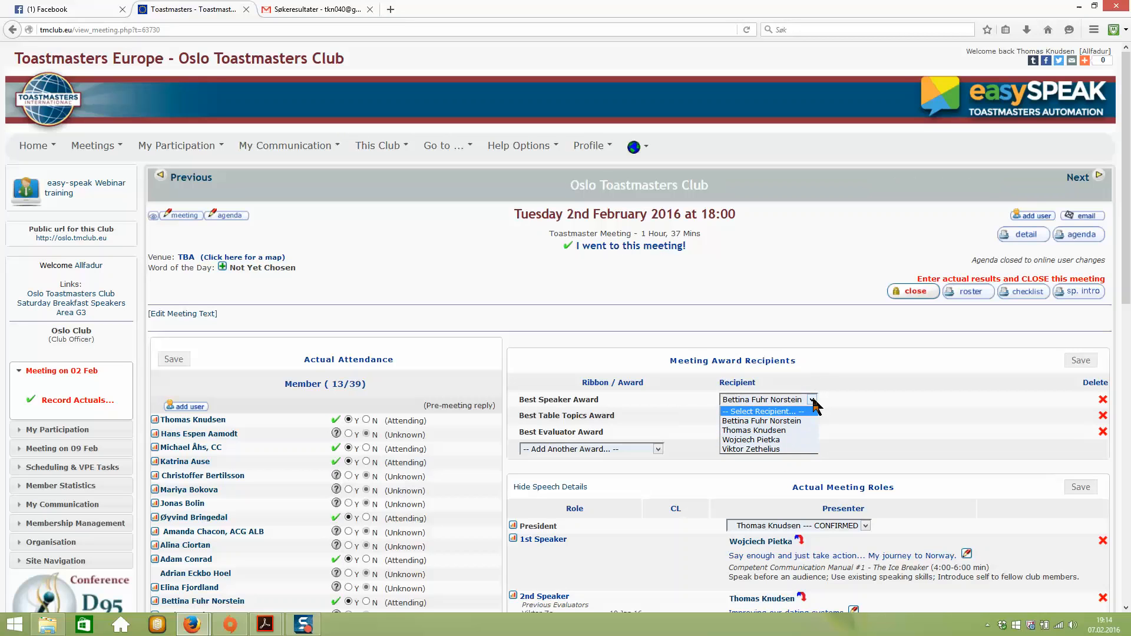
{"action": "left_click", "coordinate": [814, 400]}
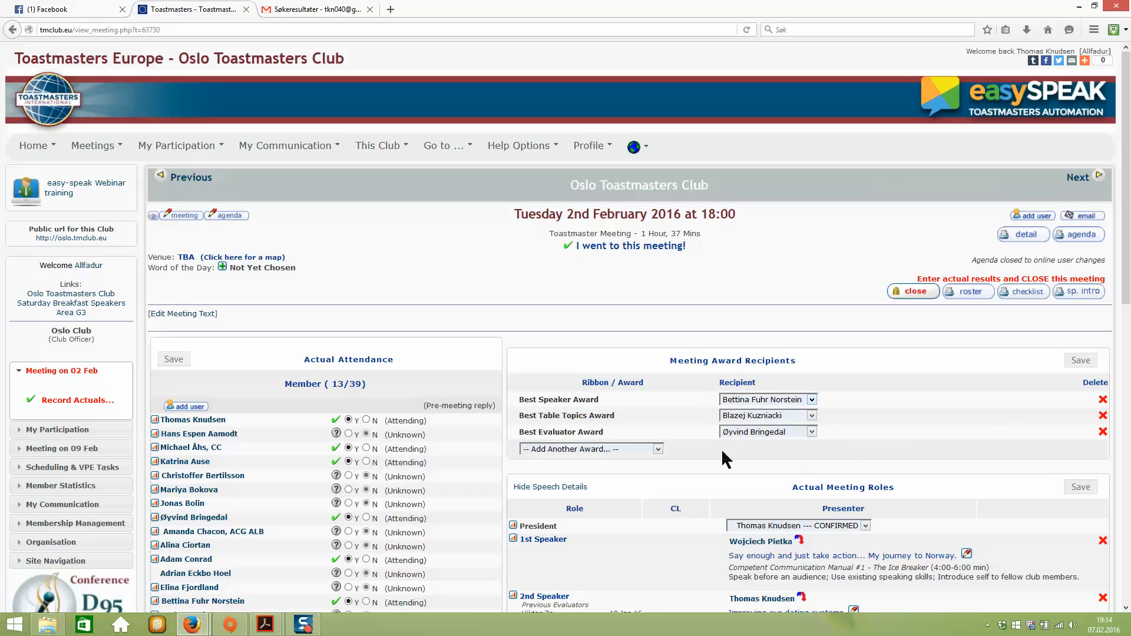
{"action": "left_click", "coordinate": [912, 292]}
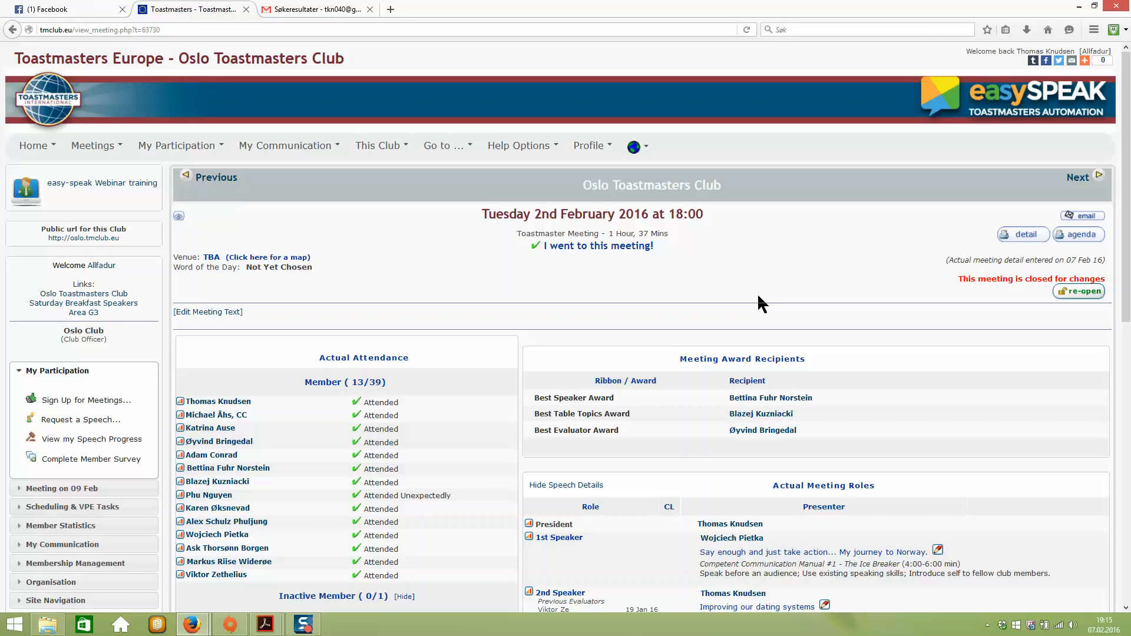
- Show the site navigation links
{"action": "left_click", "coordinate": [55, 600]}
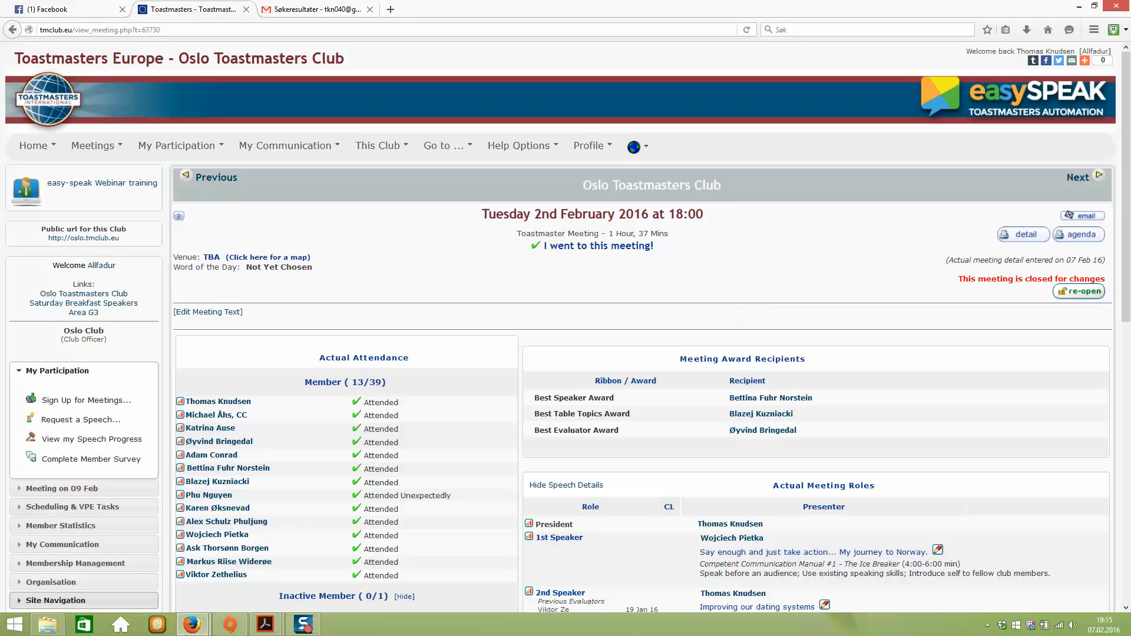